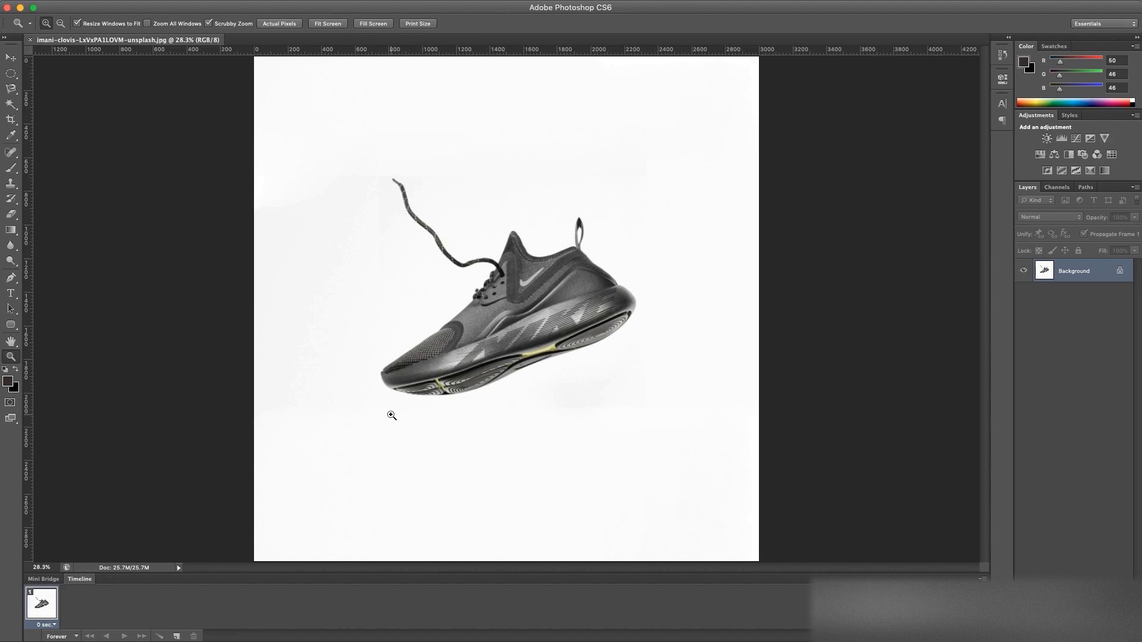
# - Select the white backdrop around the shoe with the Magic Wand and convert the Background layer into a regular layer named Shoe
pyautogui.click(11, 104)
pyautogui.click(359, 224)
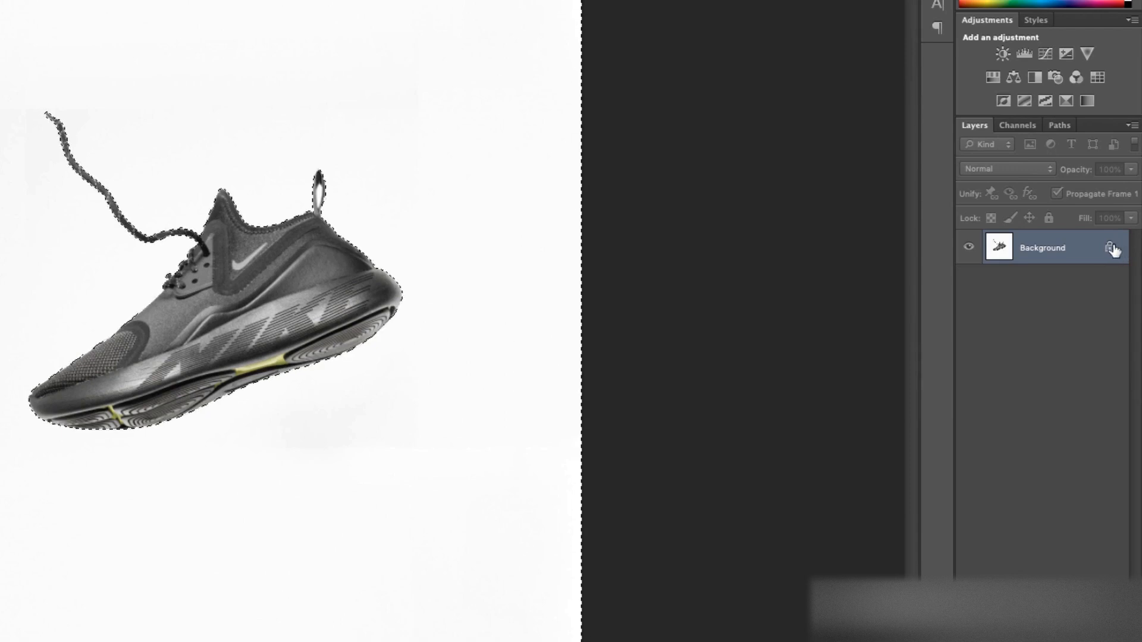
pyautogui.doubleClick(1076, 249)
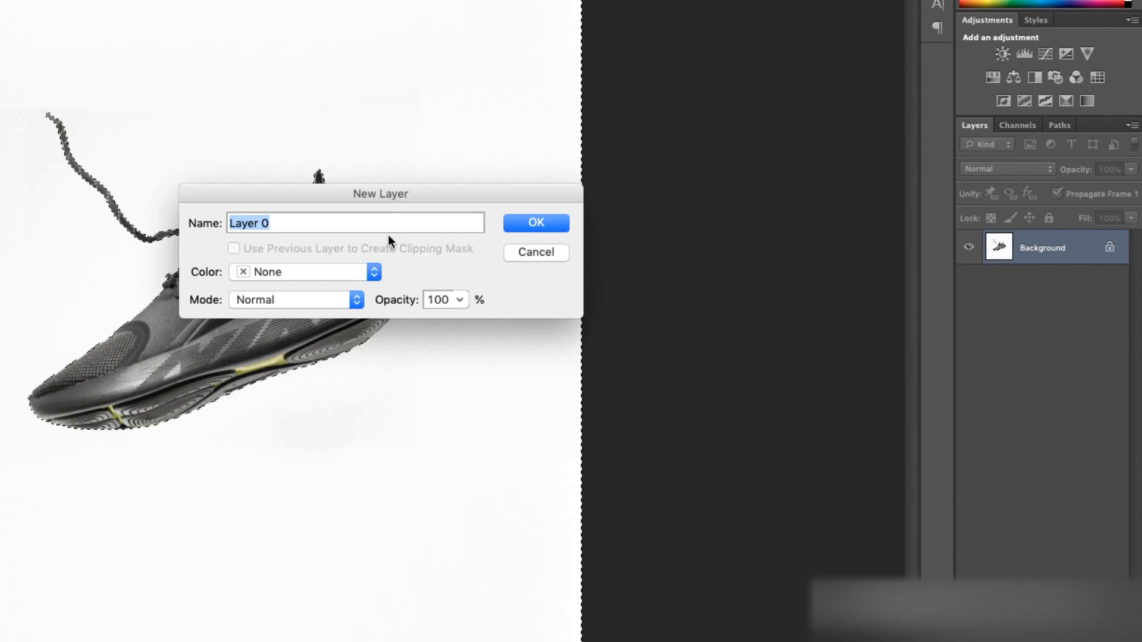
pyautogui.write('Shoe')
pyautogui.press('Return')
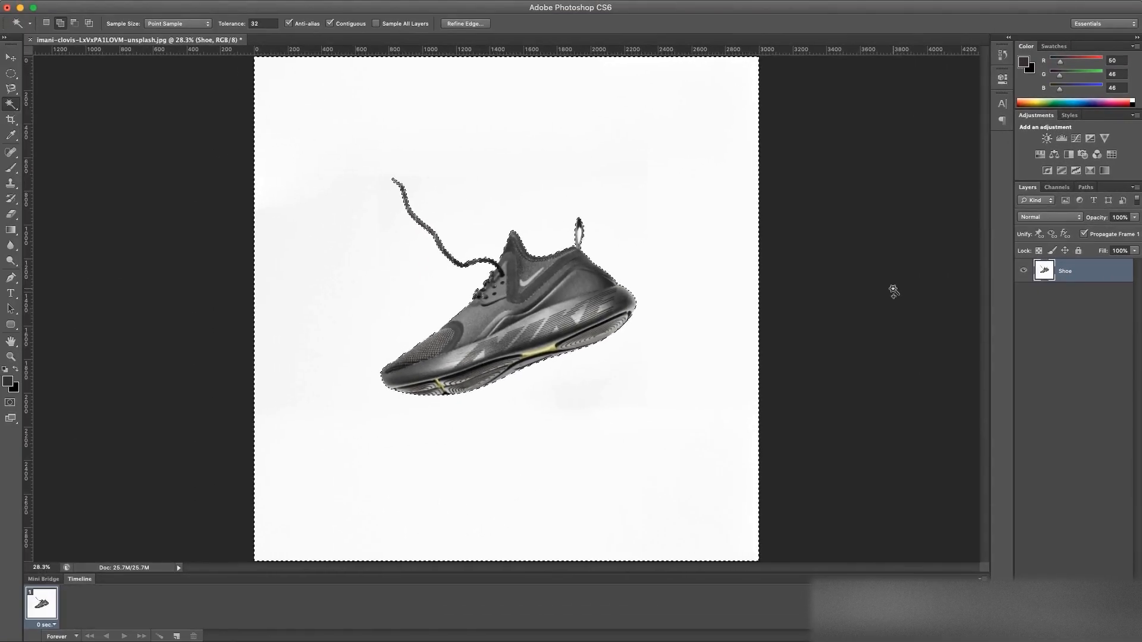
# - Delete the selected white backdrop around the shoe and clear the selection
pyautogui.press('Delete')
pyautogui.hotkey('ctrl', 'd')
pyautogui.press('z')
pyautogui.click(533, 284)
pyautogui.click(533, 284)
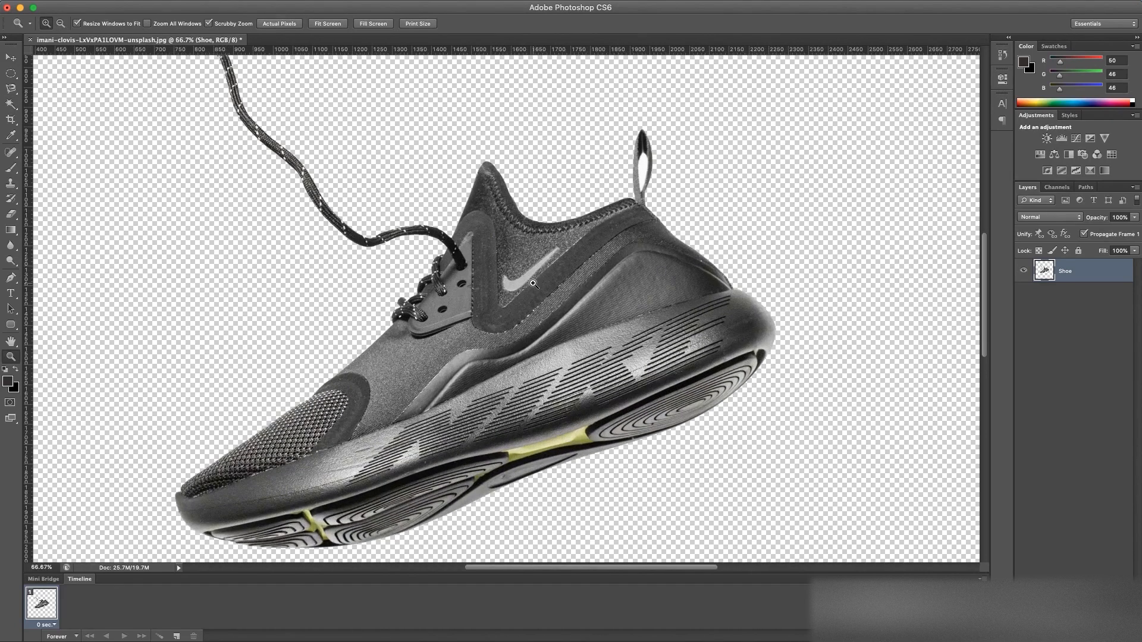
pyautogui.moveTo(620, 223); pyautogui.dragTo(600, 254)
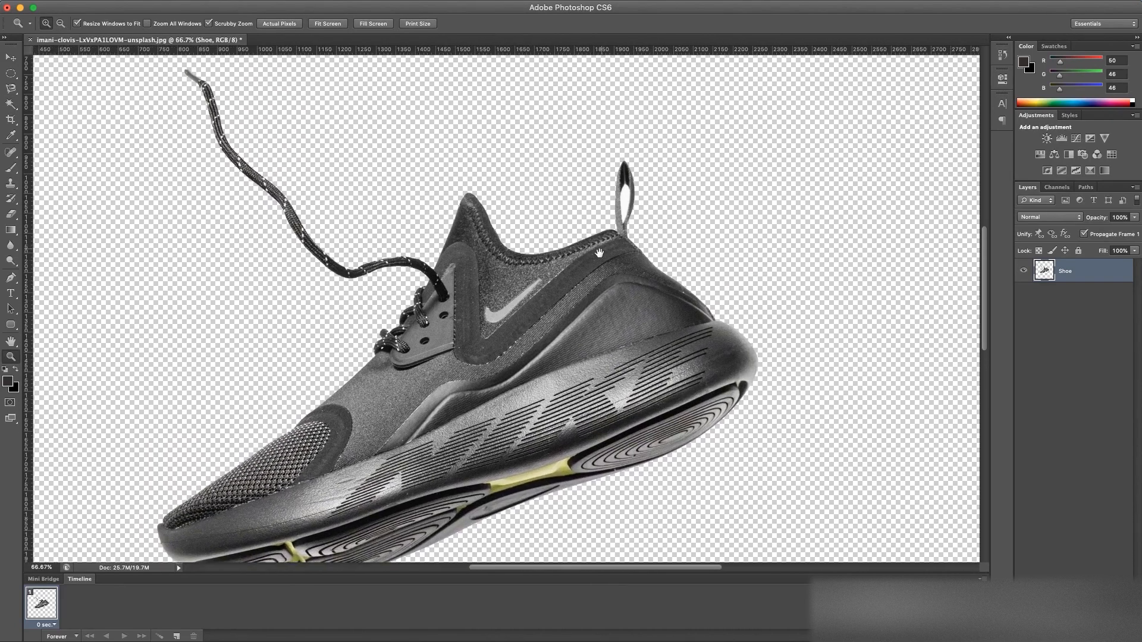
pyautogui.moveTo(480, 298); pyautogui.dragTo(561, 207)
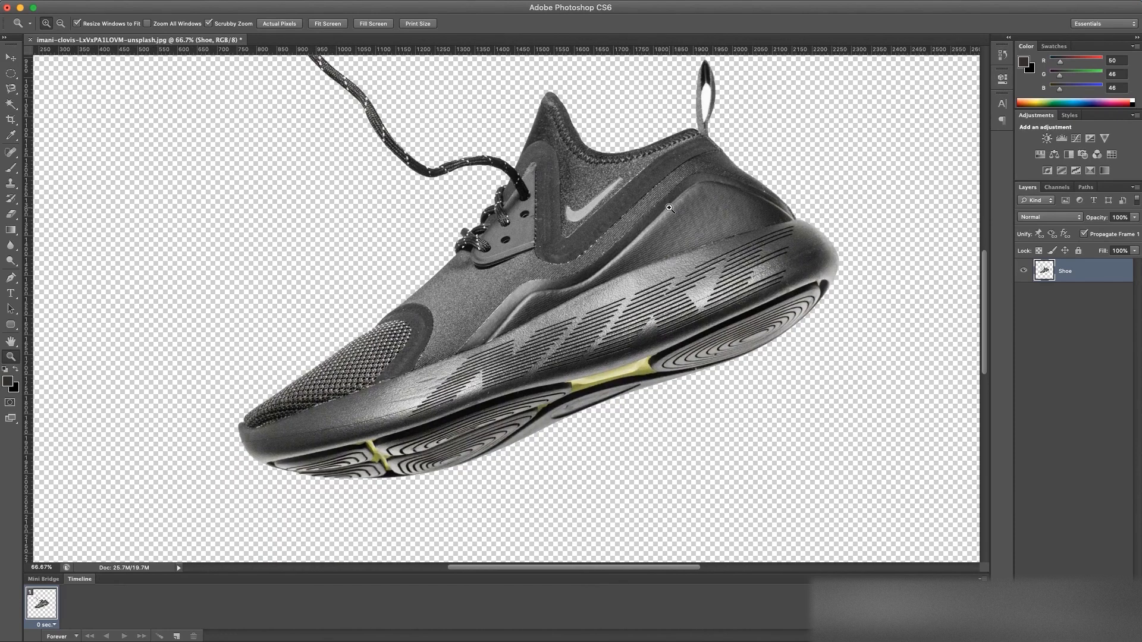
# - Remove the white area inside the shoe's heel loop with the Magic Wand and clear the selection
pyautogui.click(703, 92)
pyautogui.click(703, 93)
pyautogui.moveTo(705, 94); pyautogui.dragTo(681, 168)
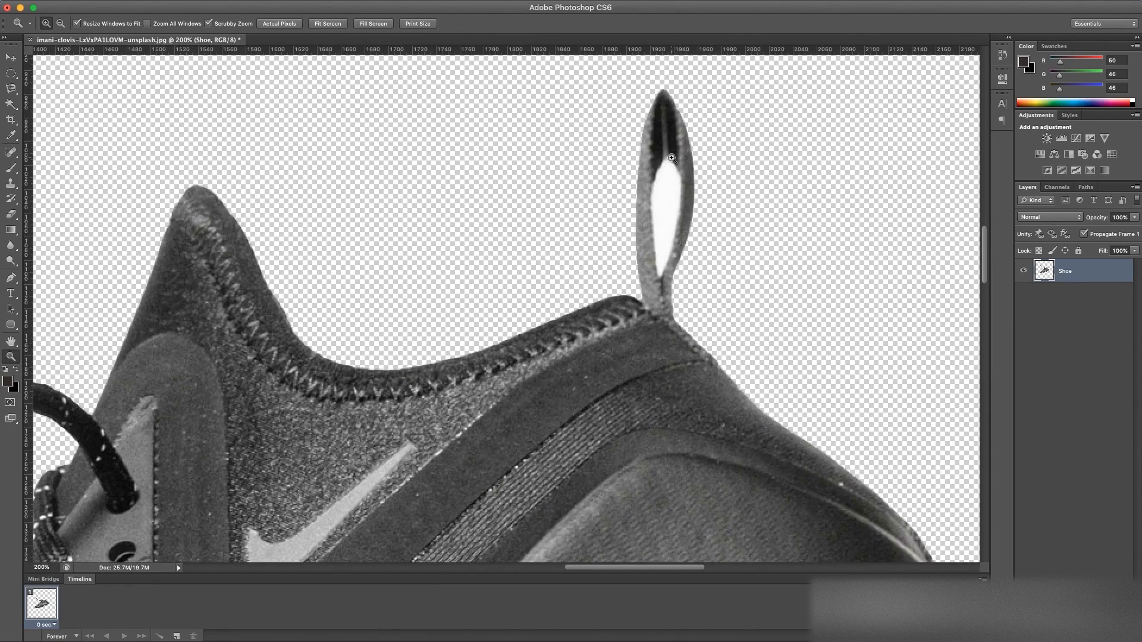
pyautogui.press('l')
pyautogui.click(11, 105)
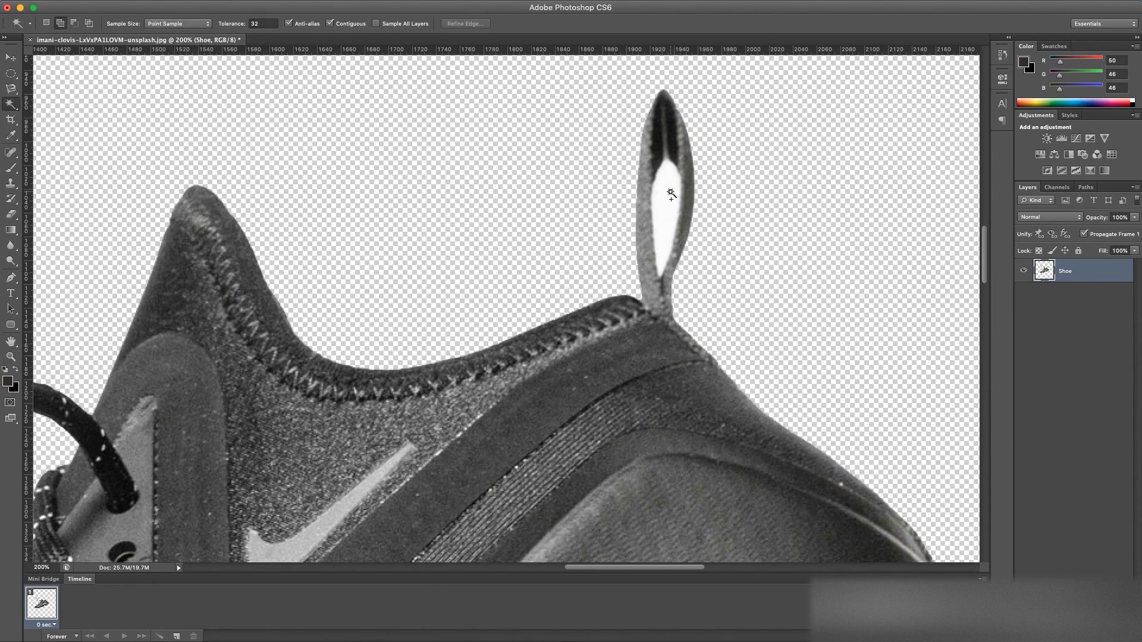
pyautogui.click(659, 186)
pyautogui.press('Delete')
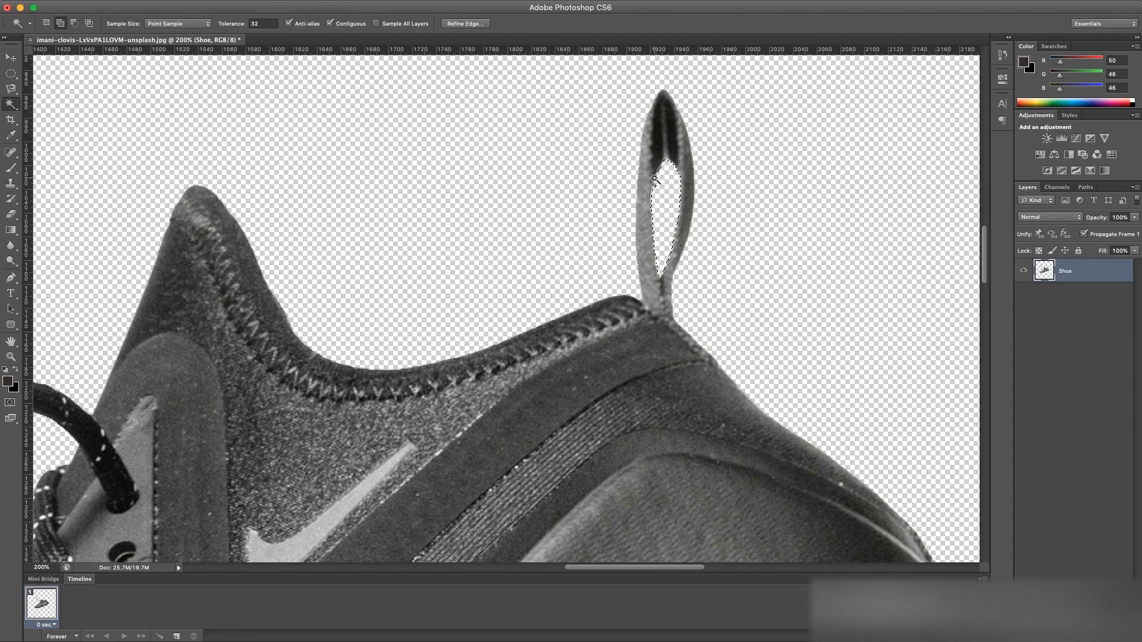
pyautogui.press('super+d')
pyautogui.press('z')
pyautogui.rightClick(653, 222)
pyautogui.click(659, 228)
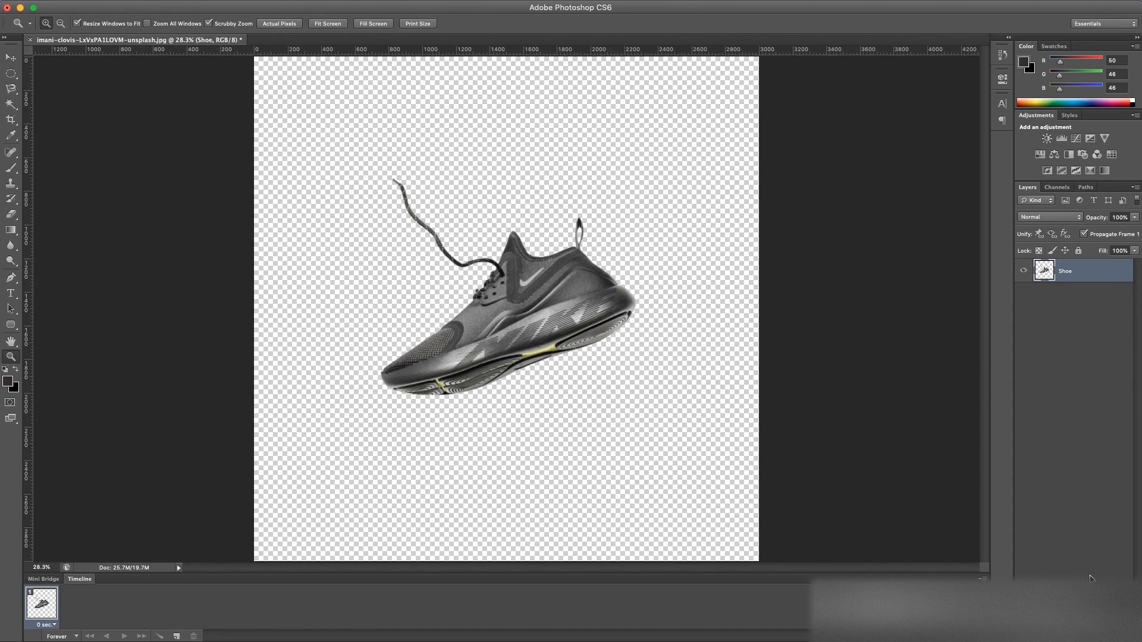
# - Add a new layer named BG and place it beneath the Shoe layer
pyautogui.press('shift+super+alt+n')
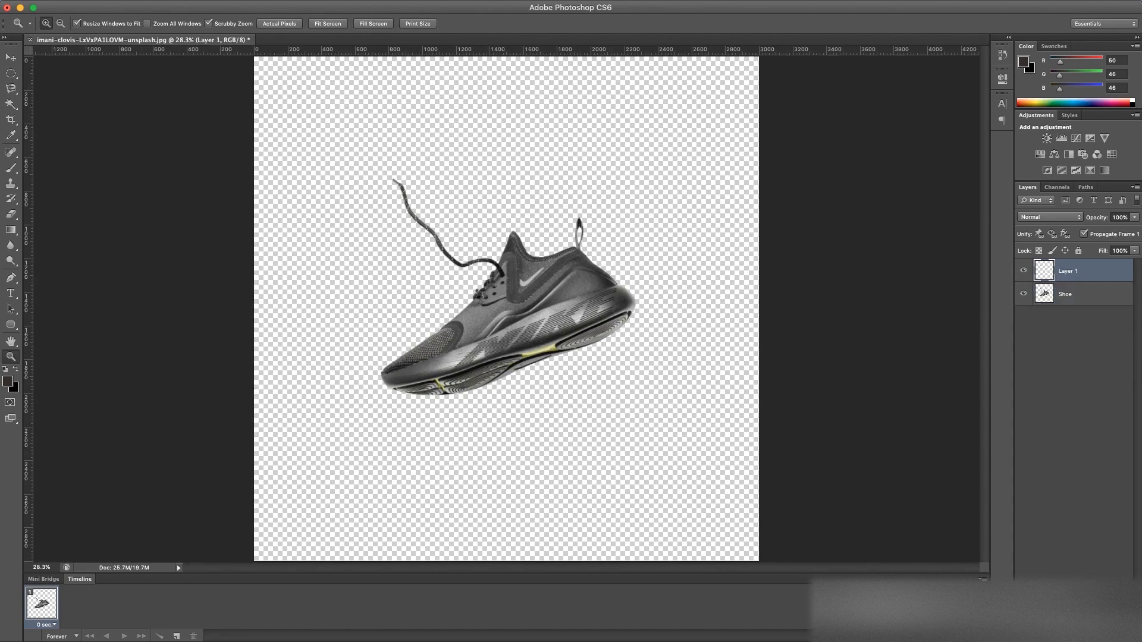
pyautogui.doubleClick(1073, 270)
pyautogui.write('BG')
pyautogui.press('Return')
pyautogui.moveTo(1065, 271); pyautogui.dragTo(1064, 303)
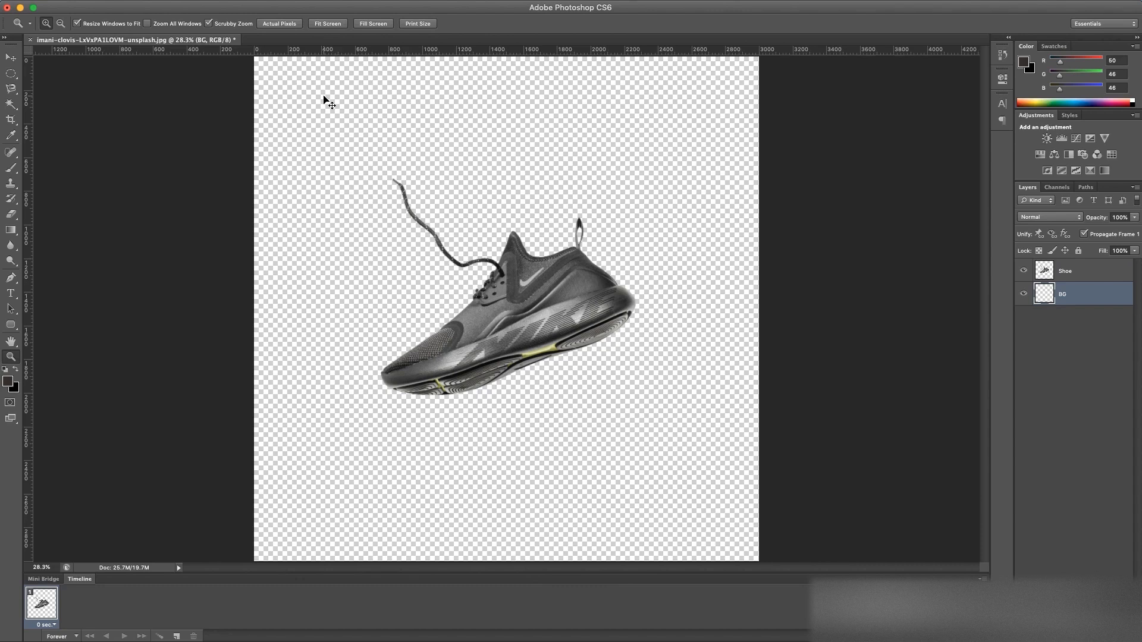
# - Select the whole canvas and set the foreground colour to a muted blue, RGB 142, 150, 200
pyautogui.press('super+a')
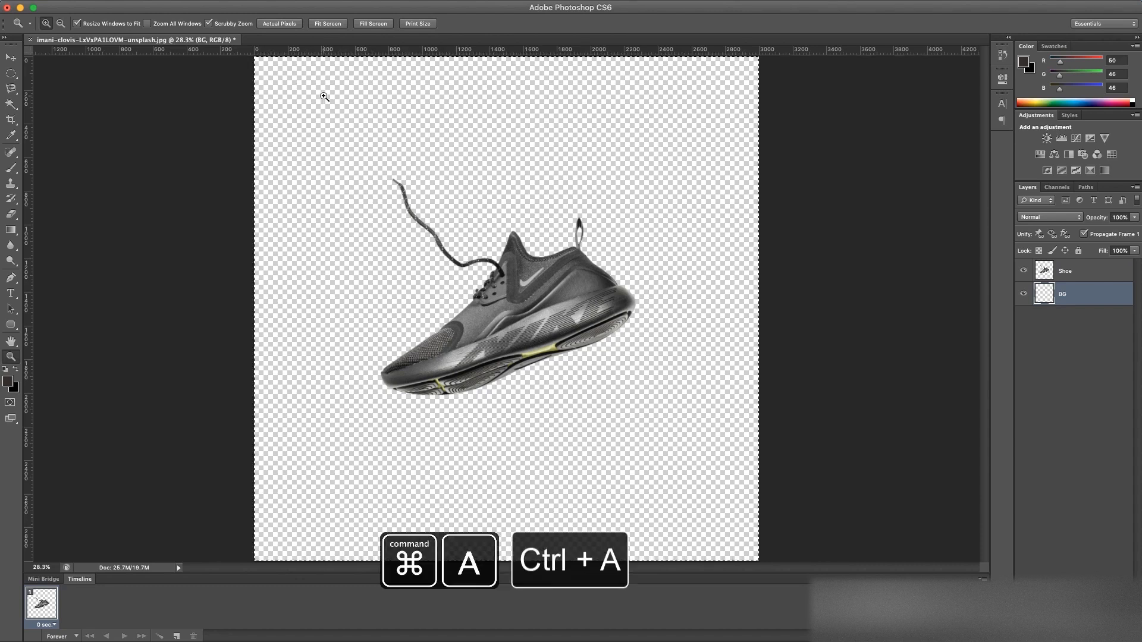
pyautogui.click(9, 380)
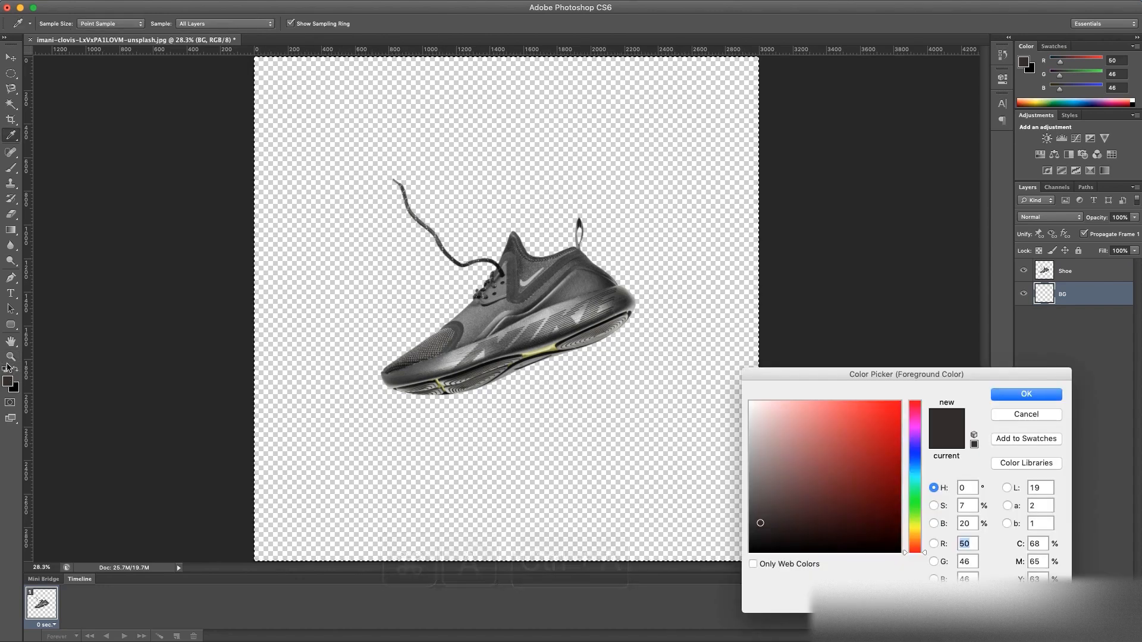
pyautogui.moveTo(781, 465)
pyautogui.mouseDown()
pyautogui.moveTo(834, 469)
pyautogui.moveTo(793, 434)
pyautogui.mouseUp()
pyautogui.click(916, 455)
pyautogui.click(1026, 393)
pyautogui.press('z')
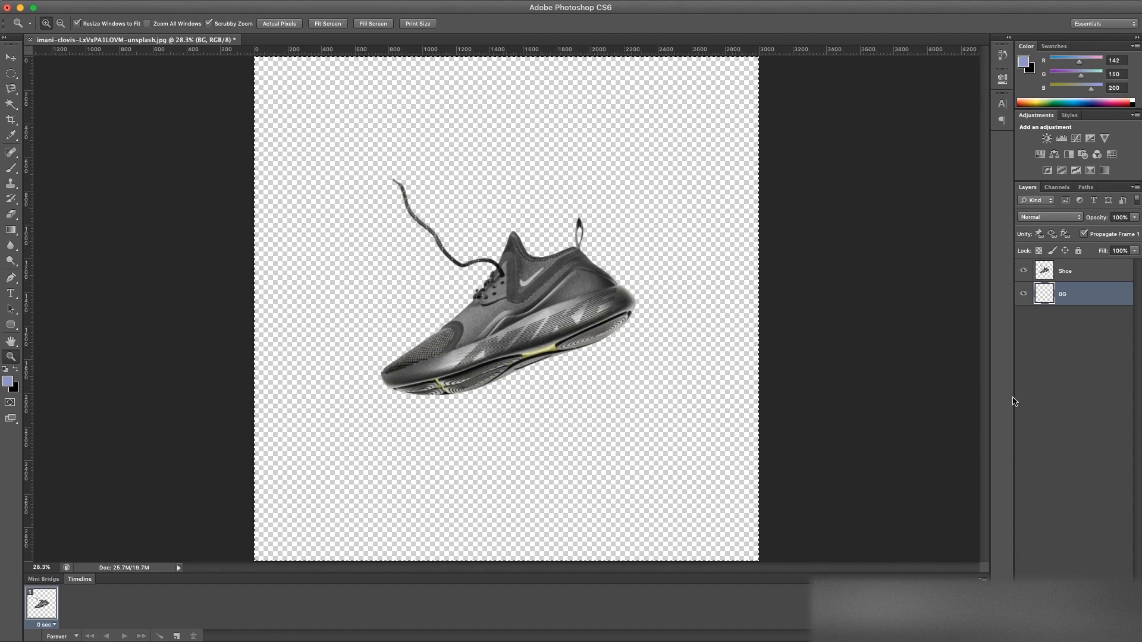
# - Fill the BG layer with the blue foreground colour, clearing the selection, and delete that layer
pyautogui.hotkey('alt', 'BackSpace')
pyautogui.press('super+d')
pyautogui.moveTo(508, 232); pyautogui.dragTo(509, 405)
pyautogui.press('Delete')
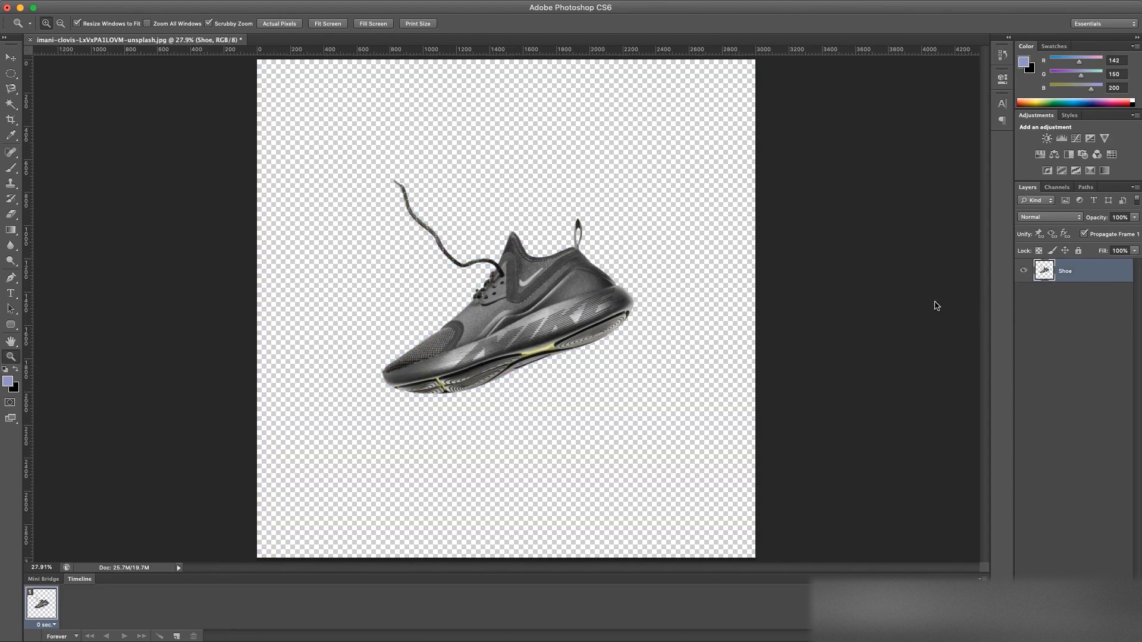
# - Bring up Save As for the cutout, and undo the removal of the white backdrop on the Shoe layer
pyautogui.press('super+shift+s')
pyautogui.click(783, 379)
pyautogui.press('super+z')
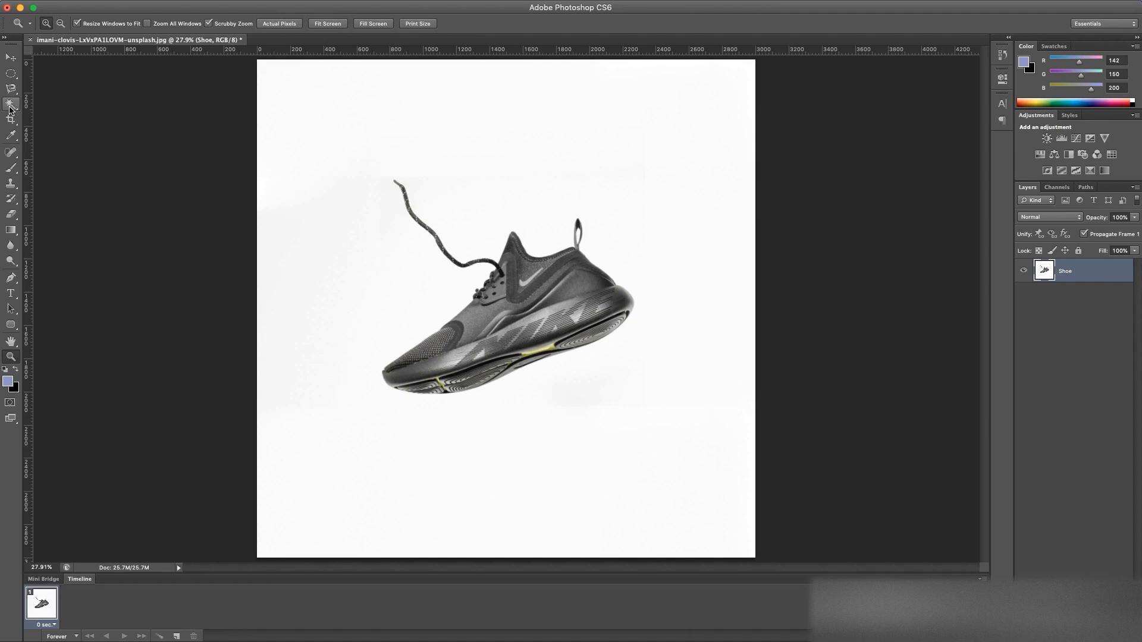
# - Try tracing the upper edge of the shoe's toe with the Magnetic Lasso, and cancel the trace
pyautogui.click(438, 329)
pyautogui.click(438, 329)
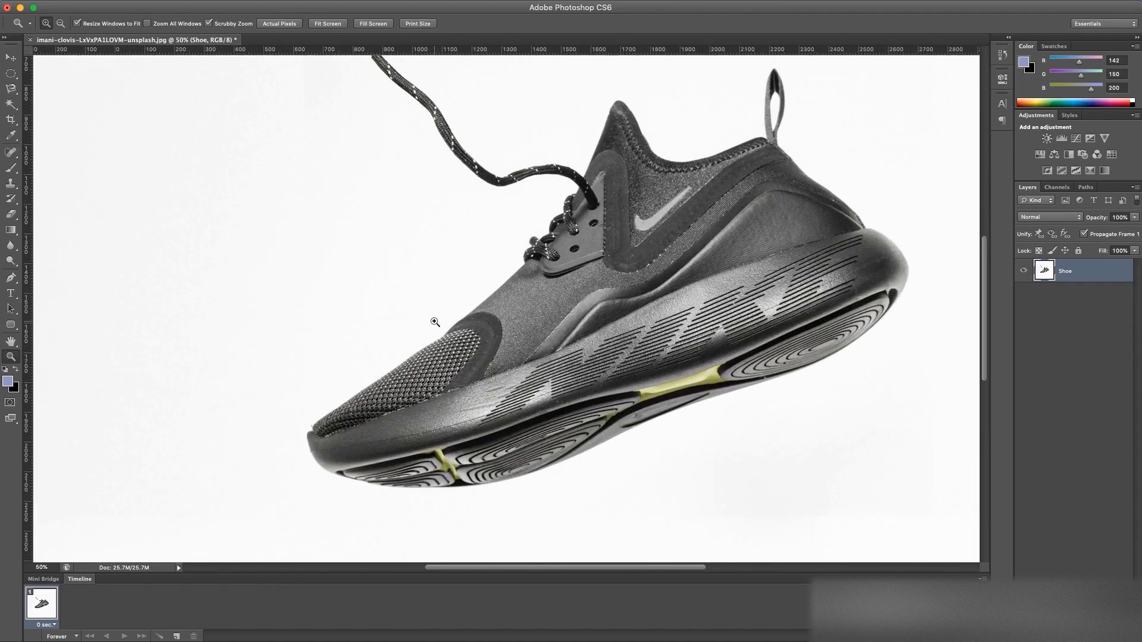
pyautogui.click(11, 90)
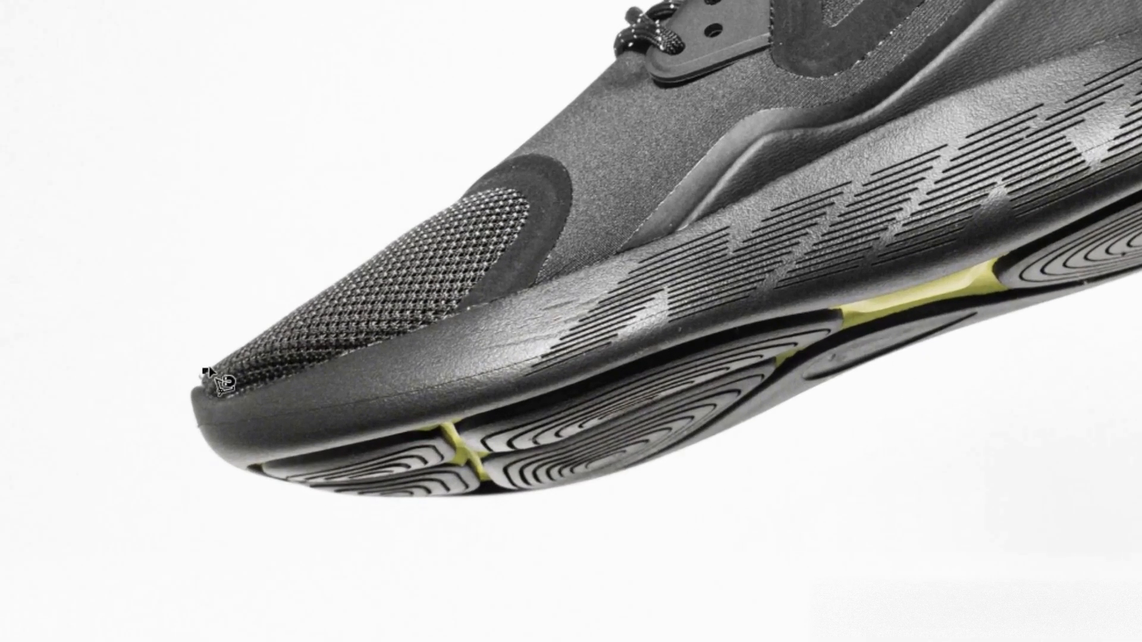
pyautogui.click(313, 422)
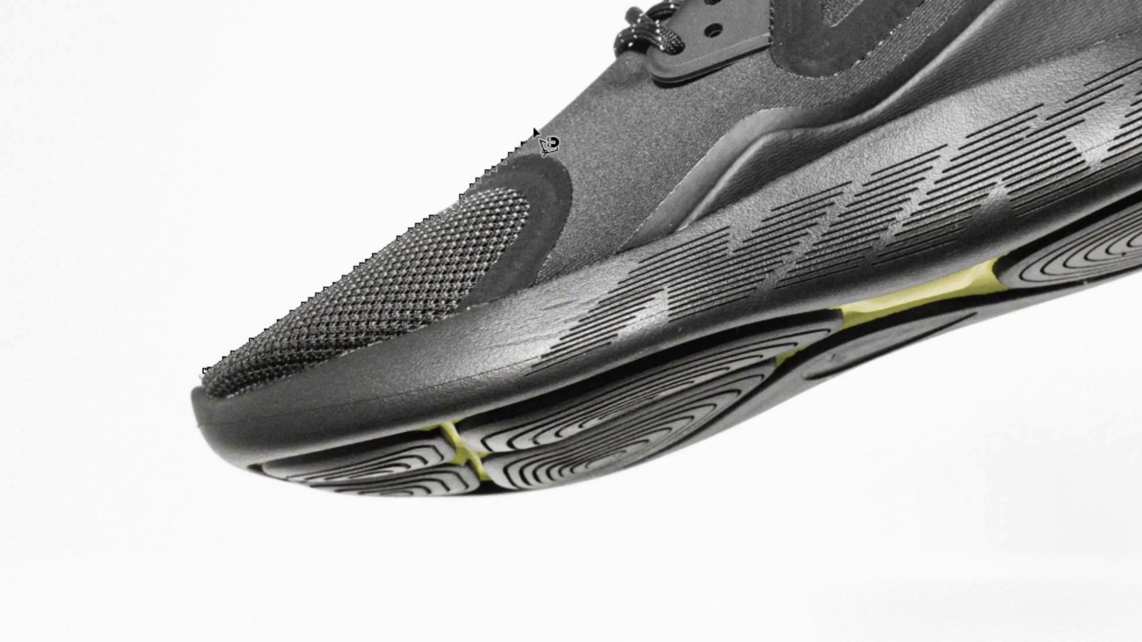
pyautogui.press('Escape')
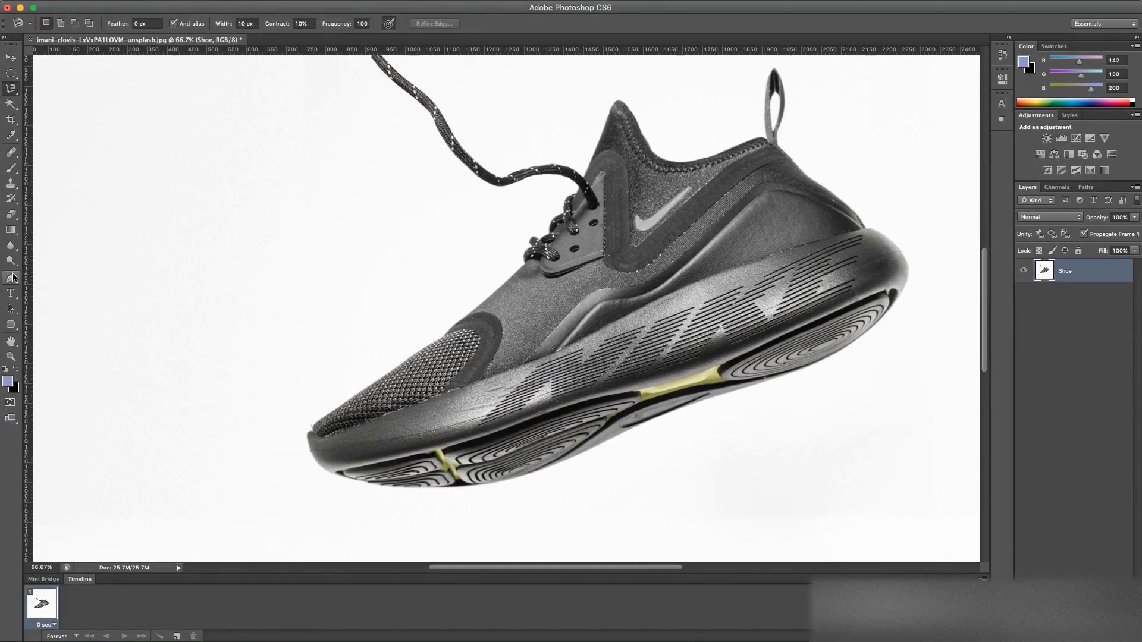
# - Start a Pen path at the shoe's toe tip with a curved anchor and remove that anchor's outgoing handle
pyautogui.click(10, 279)
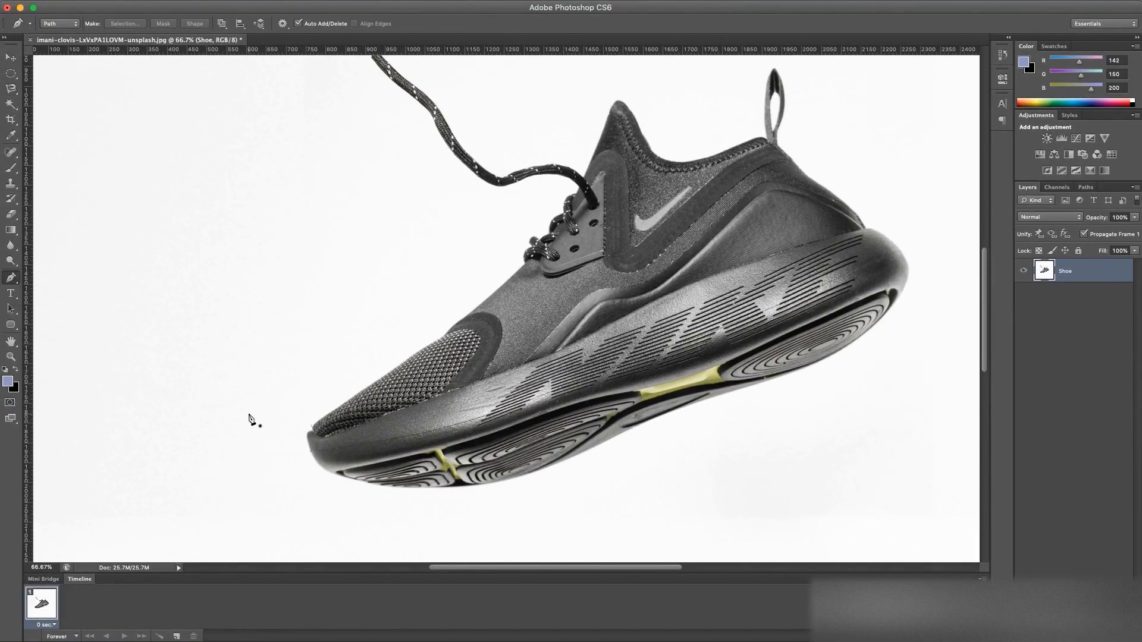
pyautogui.press('z')
pyautogui.click(306, 434)
pyautogui.click(307, 434)
pyautogui.click(10, 278)
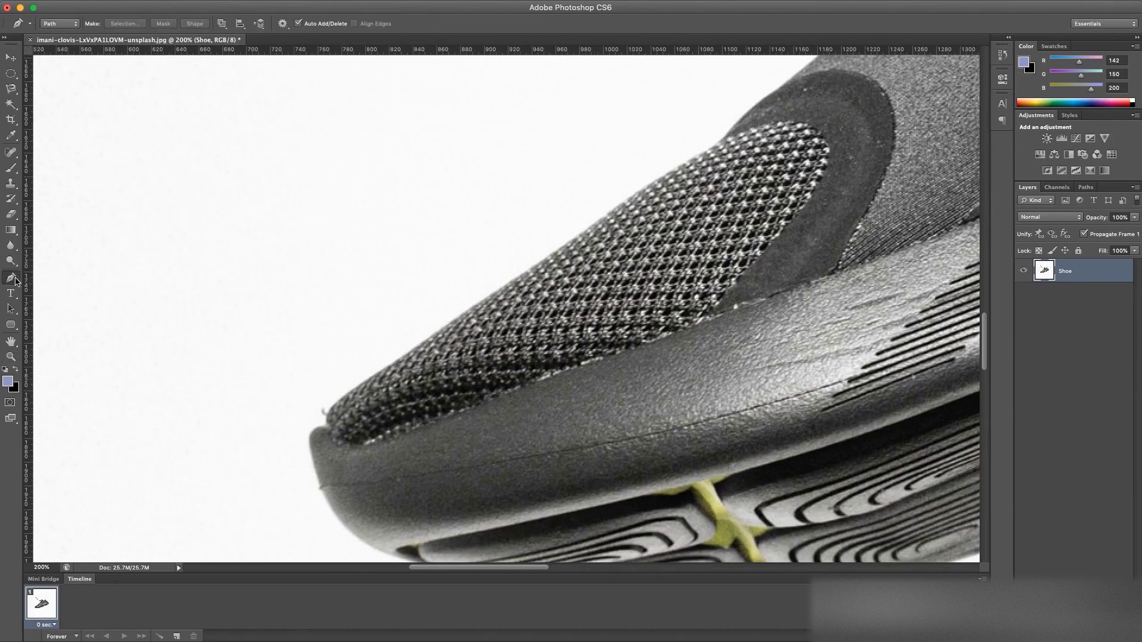
pyautogui.moveTo(326, 428); pyautogui.dragTo(342, 432)
pyautogui.scroll(3, 325, 428)
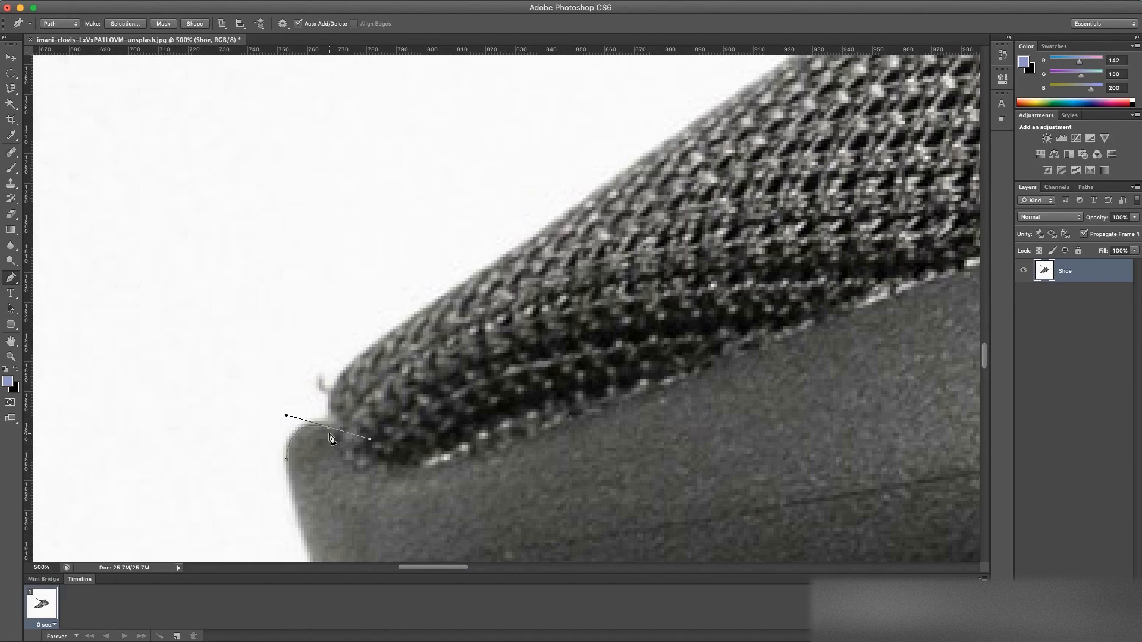
pyautogui.press('alt')
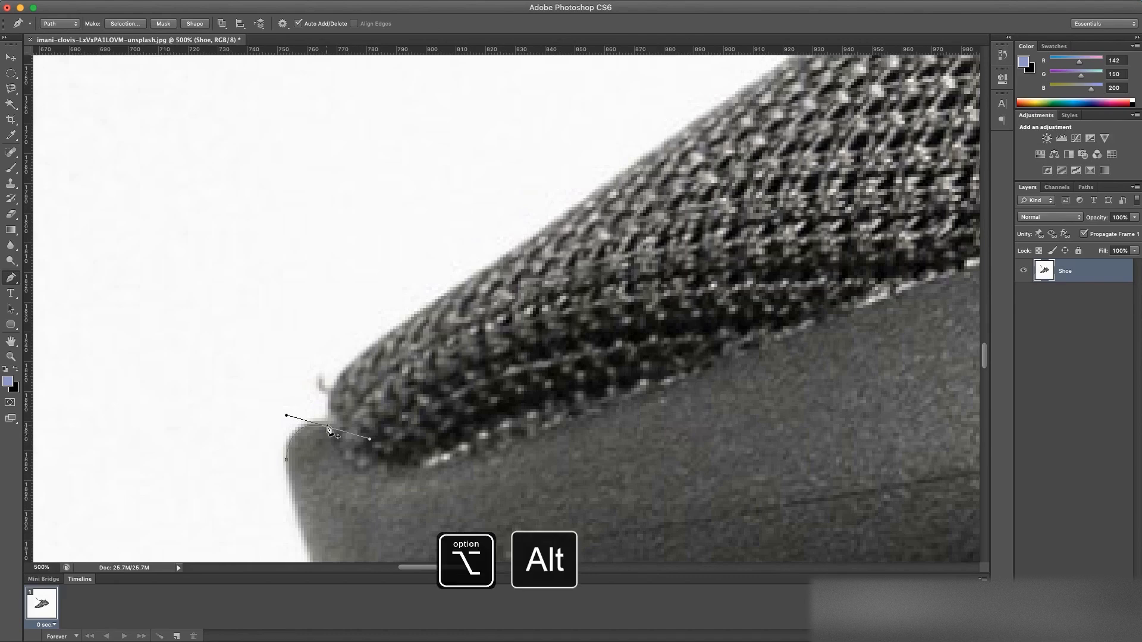
pyautogui.keyDown('alt'); pyautogui.click(329, 430); pyautogui.keyUp('alt')
# - Extend the Pen path with further anchors along the upper edge of the shoe's mesh toe
pyautogui.moveTo(444, 296); pyautogui.dragTo(580, 233)
pyautogui.keyDown('alt'); pyautogui.click(445, 296); pyautogui.keyUp('alt')
pyautogui.press('space')
pyautogui.moveTo(487, 288); pyautogui.dragTo(404, 358)
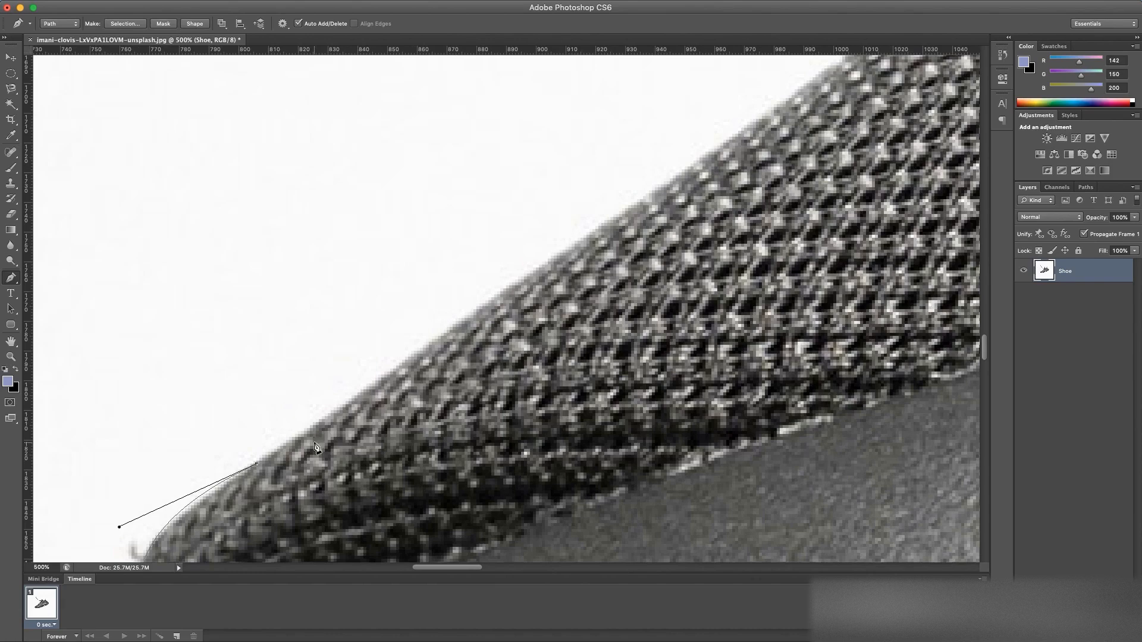
pyautogui.click(459, 322)
pyautogui.press('space')
pyautogui.moveTo(463, 318); pyautogui.dragTo(235, 459)
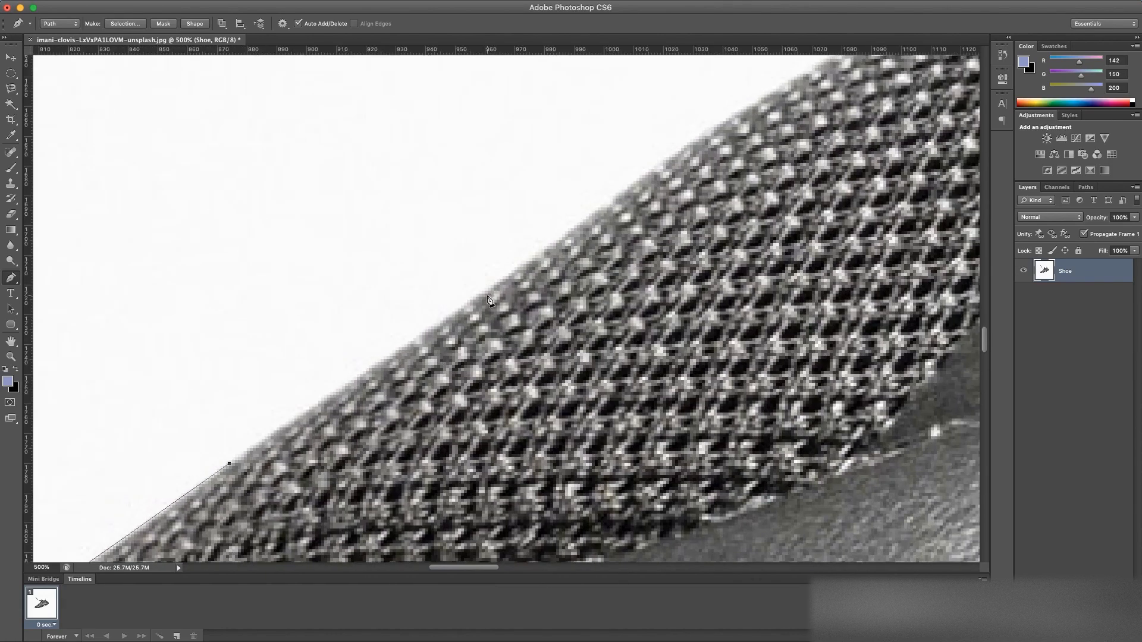
pyautogui.click(494, 291)
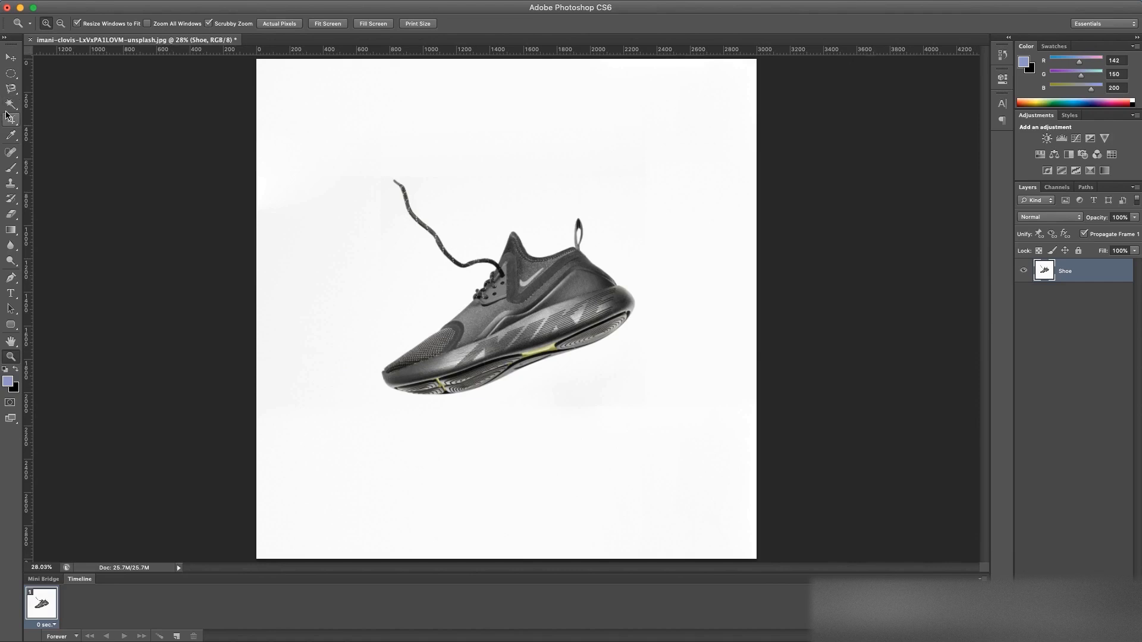
# - Delete the white backdrop and the white inside the heel loop with the Magic Wand, and clear the selection
pyautogui.click(10, 105)
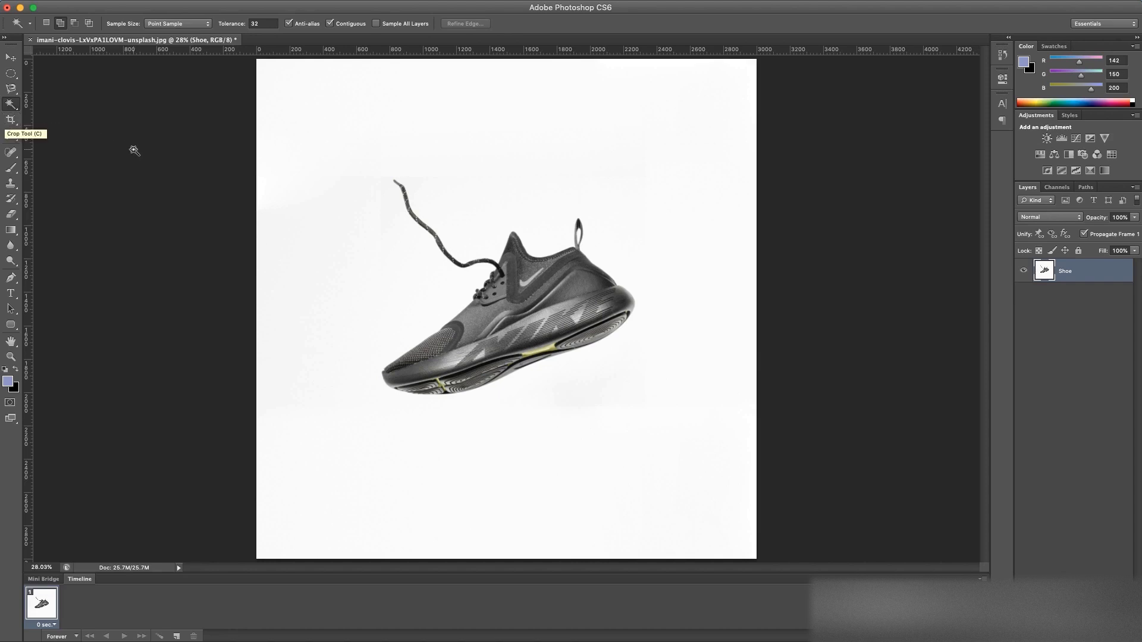
pyautogui.click(369, 257)
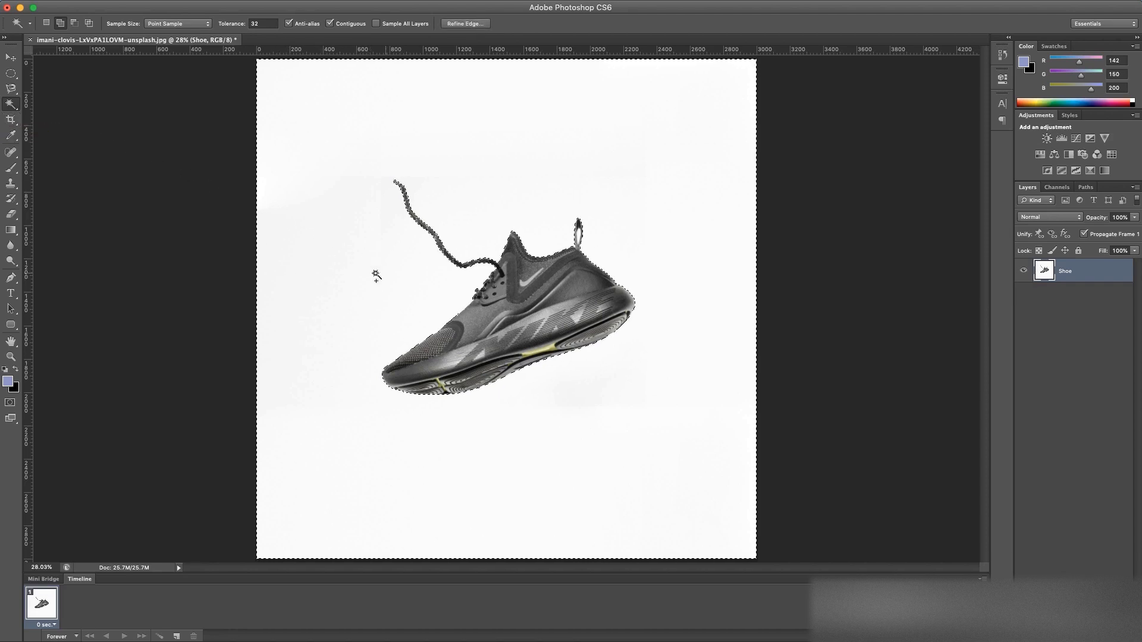
pyautogui.click(574, 243)
pyautogui.press('Delete')
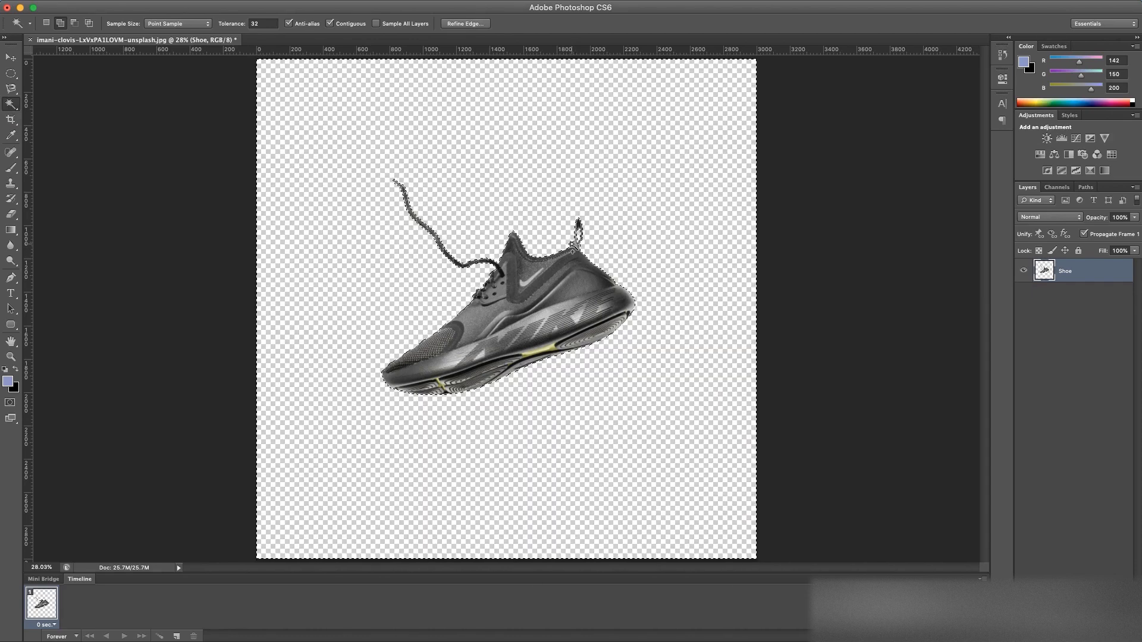
pyautogui.press('super+d')
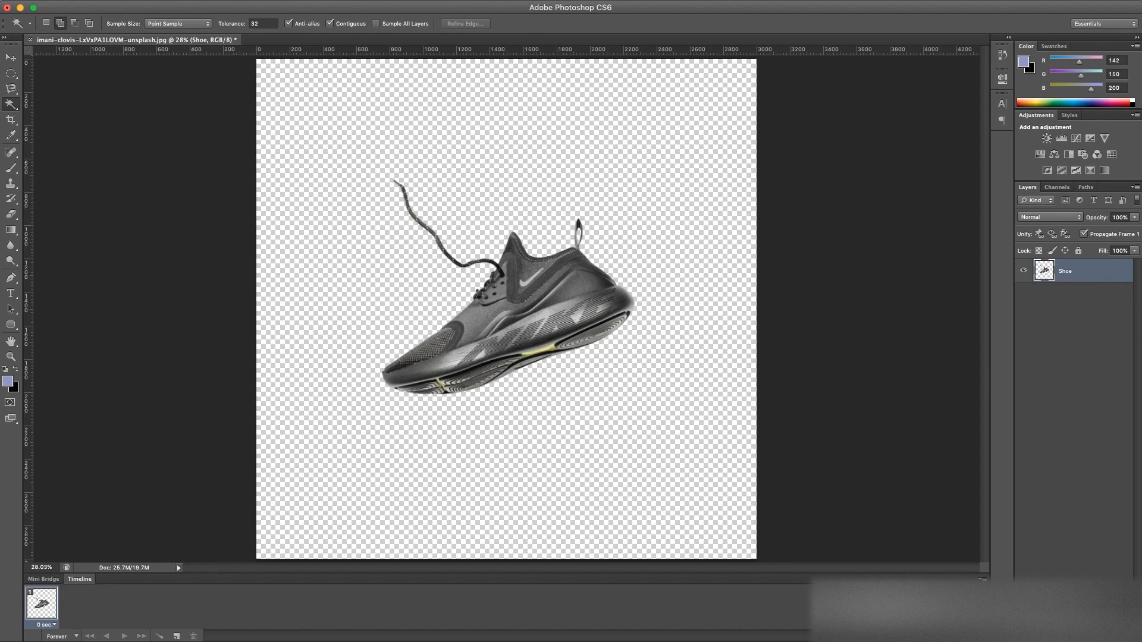
# - Create a new layer above the Shoe layer and load the shoe's silhouette as a selection
pyautogui.press('alt+shift+super+n')
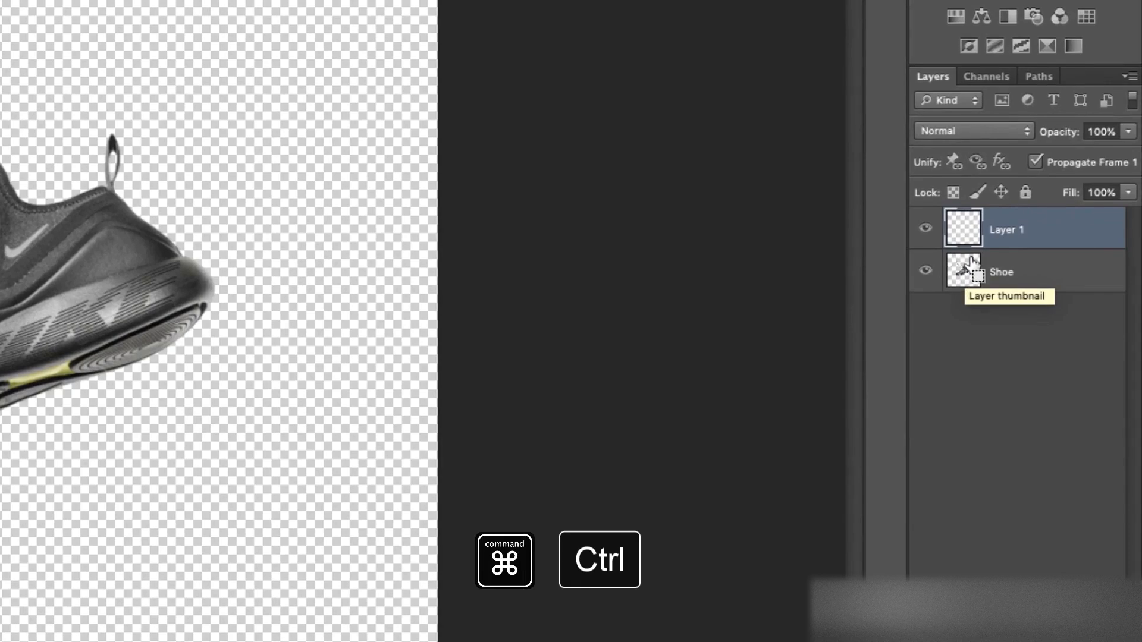
pyautogui.keyDown('super'); pyautogui.click(1046, 292); pyautogui.keyUp('super')
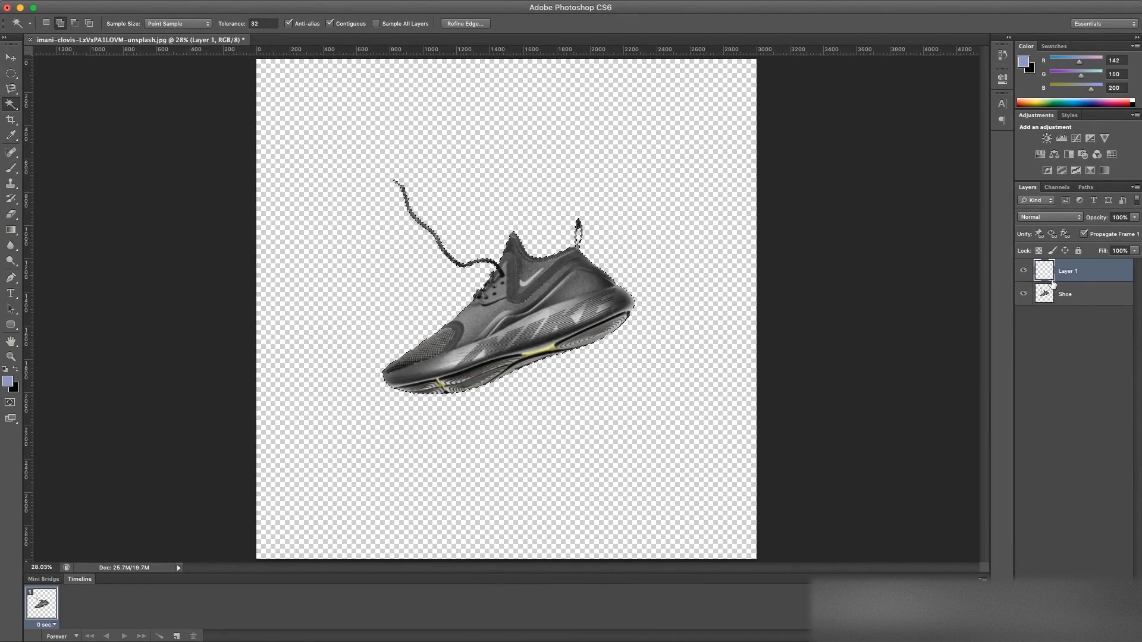
# - Paint the whole shoe selection bright blue (RGB 0, 36, 255) on the new layer with the Brush, and clear the selection
pyautogui.click(8, 379)
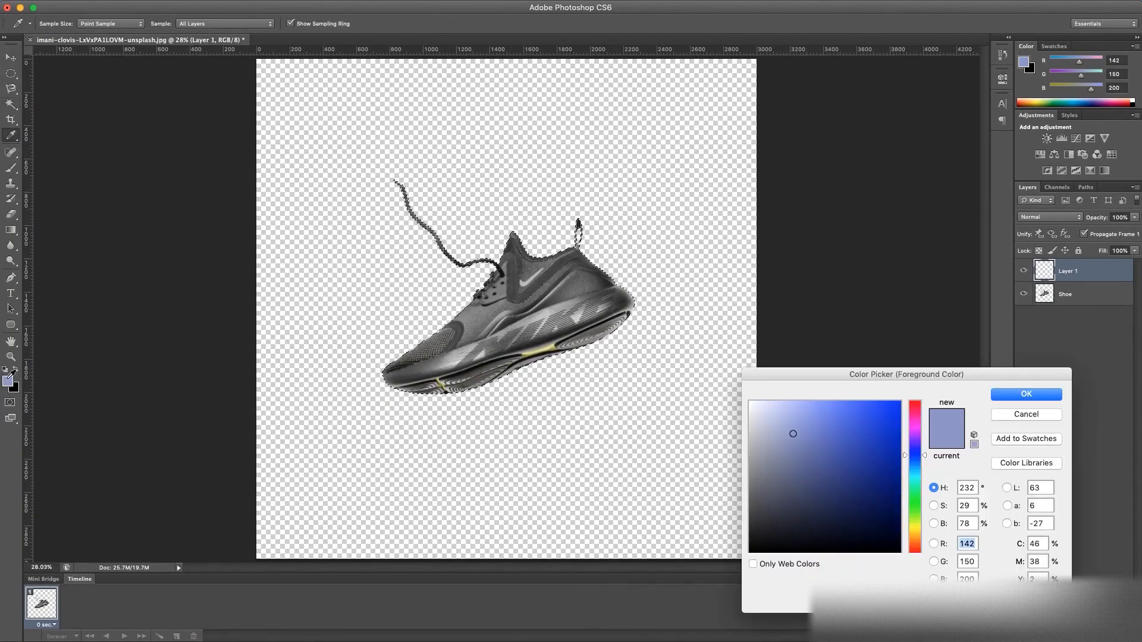
pyautogui.moveTo(880, 450); pyautogui.dragTo(963, 367)
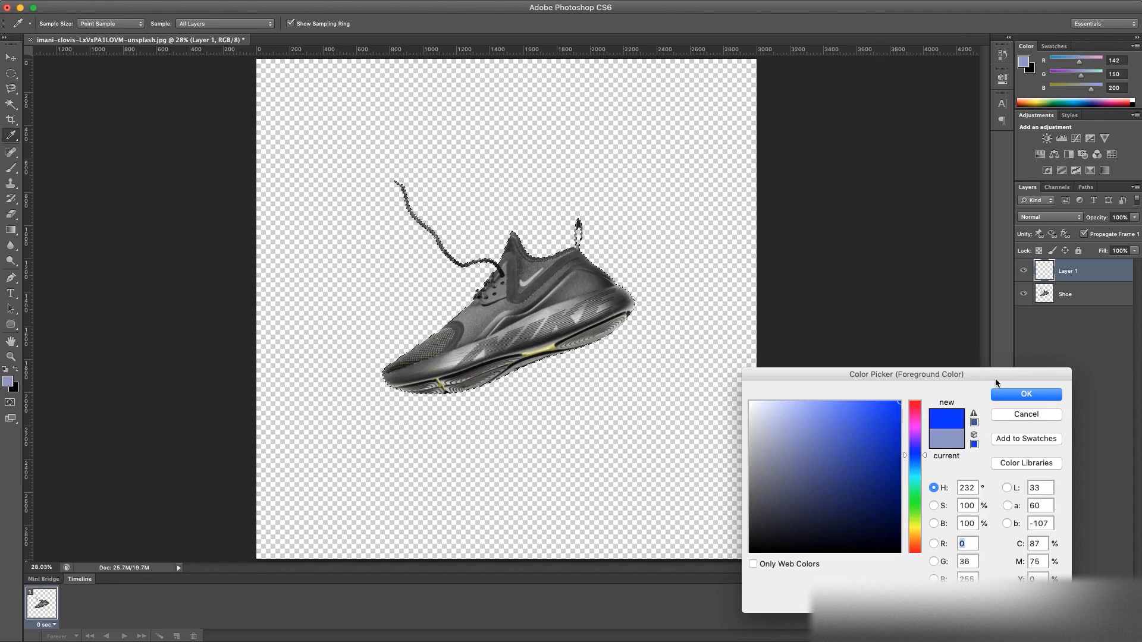
pyautogui.click(1008, 395)
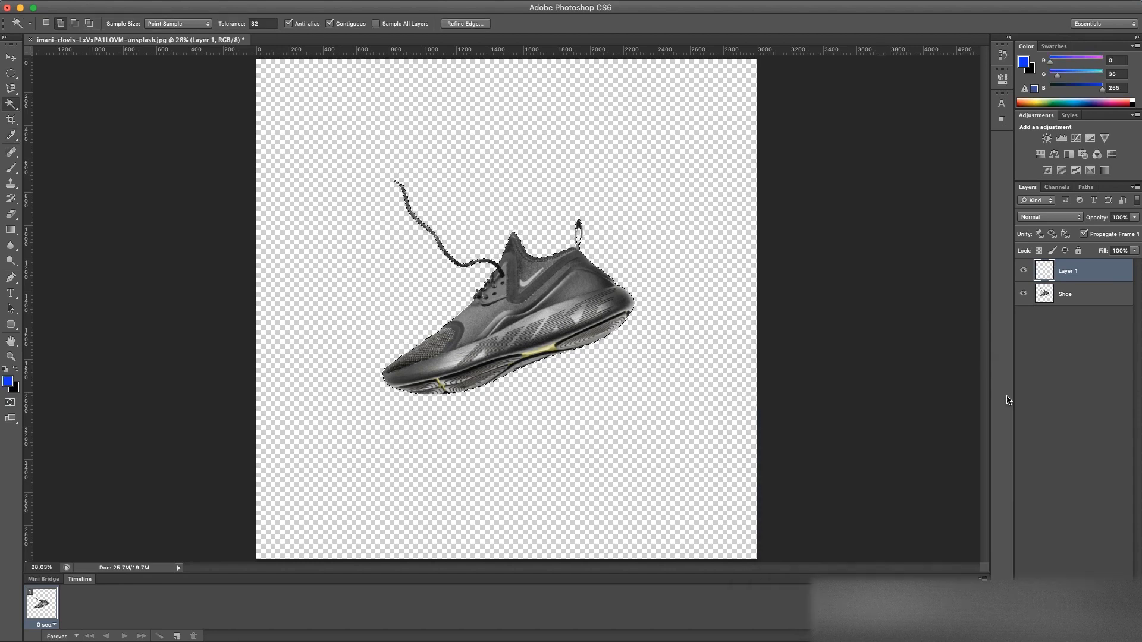
pyautogui.click(10, 168)
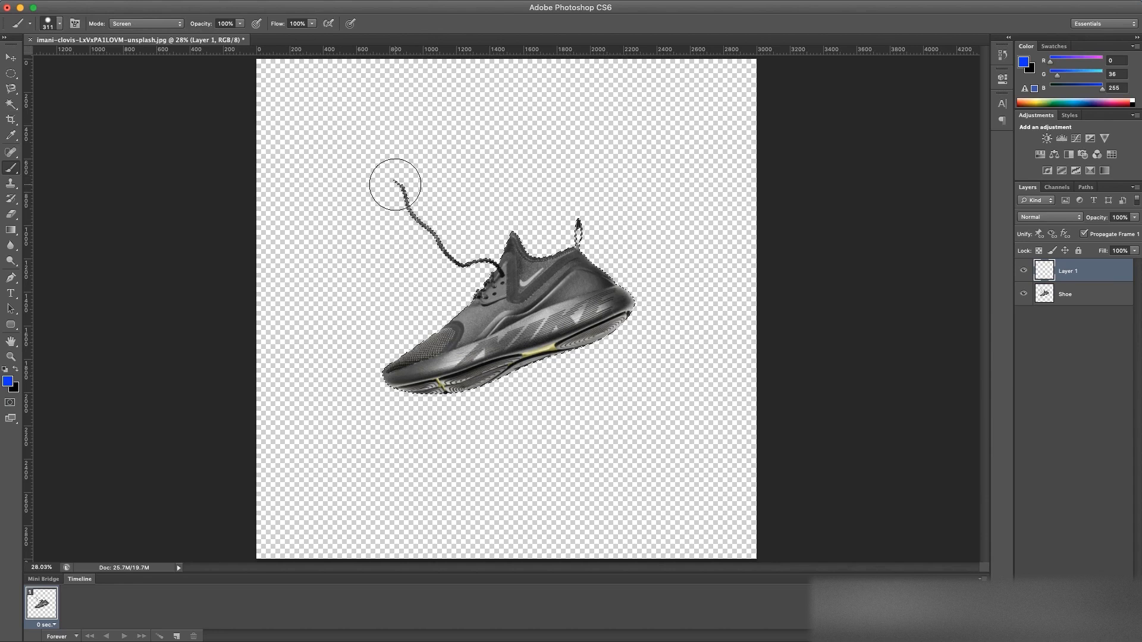
pyautogui.moveTo(394, 184)
pyautogui.mouseDown()
pyautogui.moveTo(462, 292)
pyautogui.moveTo(528, 237)
pyautogui.moveTo(509, 315)
pyautogui.moveTo(818, 159)
pyautogui.moveTo(417, 397)
pyautogui.moveTo(381, 401)
pyautogui.moveTo(422, 378)
pyautogui.moveTo(378, 376)
pyautogui.moveTo(650, 318)
pyautogui.moveTo(417, 388)
pyautogui.moveTo(680, 291)
pyautogui.mouseUp()
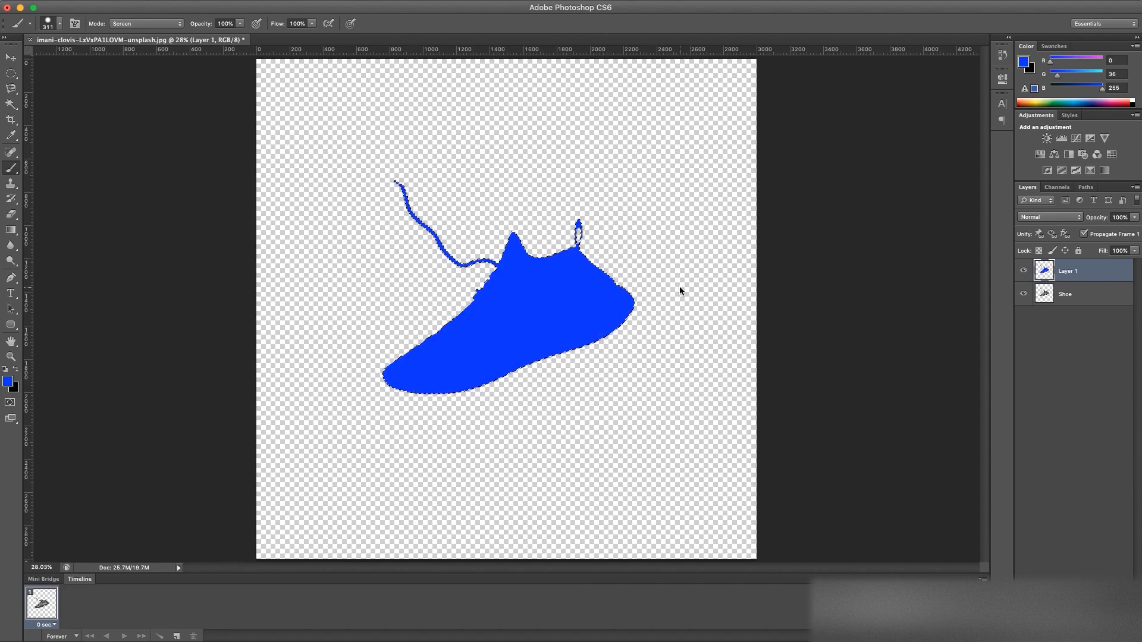
pyautogui.press('super+d')
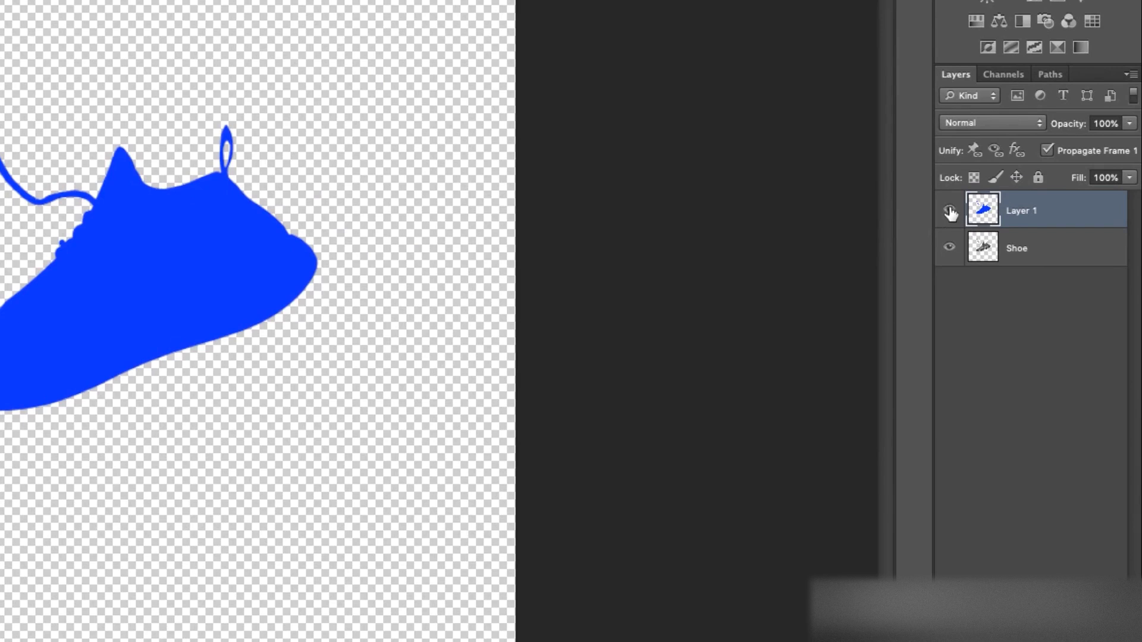
# - Set the blue silhouette layer's blend mode to Color so the shoe's texture shows through the tint
pyautogui.click(949, 212)
pyautogui.click(948, 214)
pyautogui.click(1032, 125)
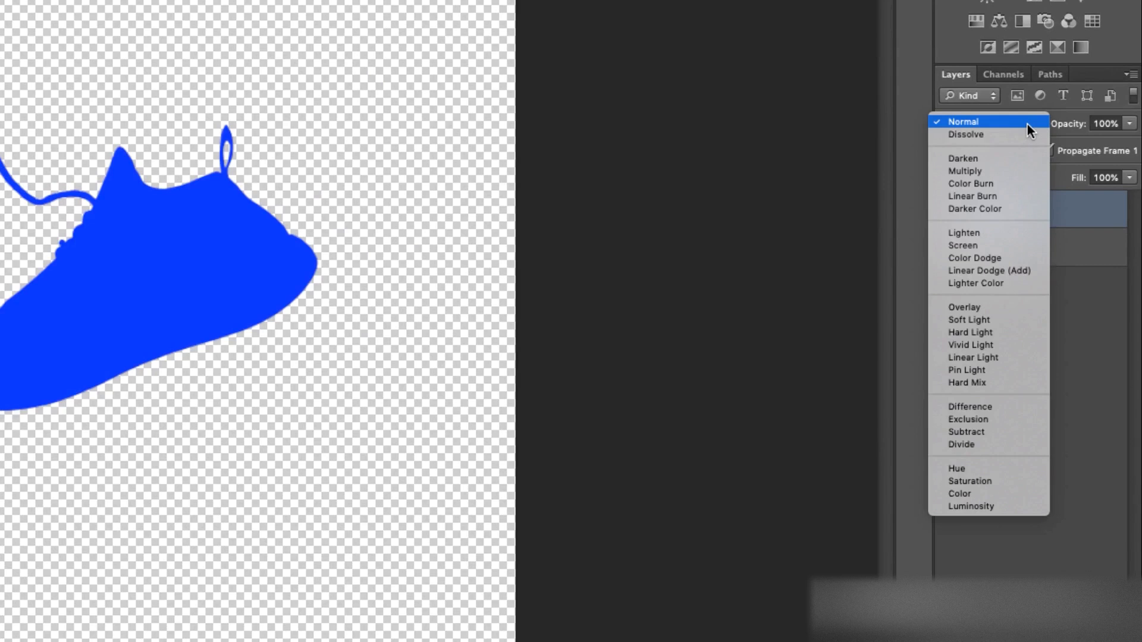
pyautogui.click(969, 491)
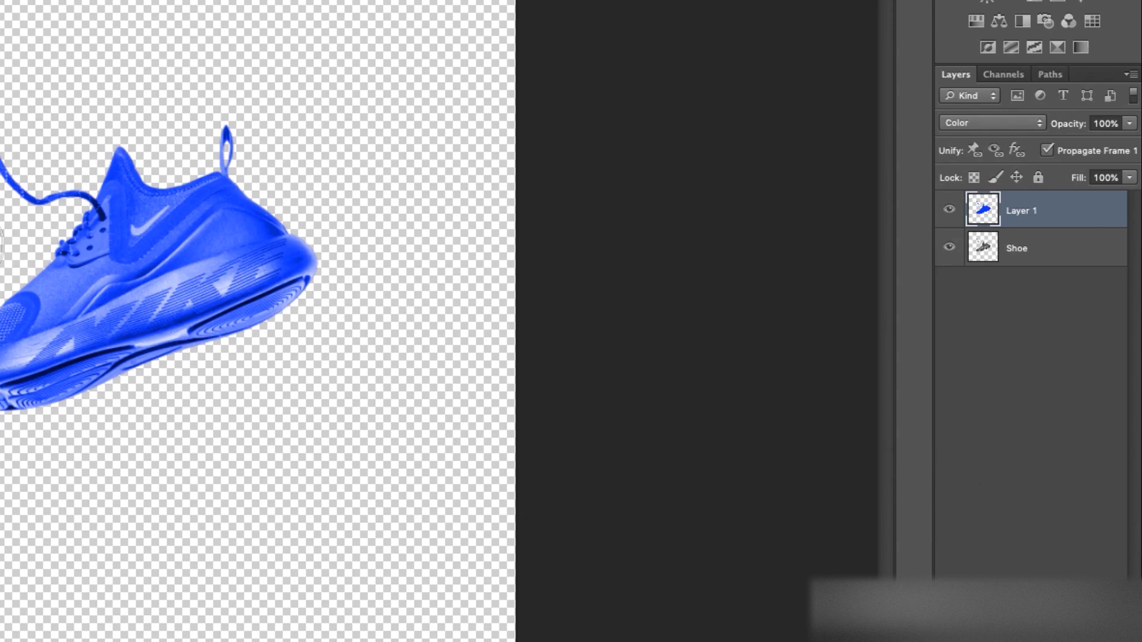
pyautogui.press('z')
pyautogui.click(82, 278)
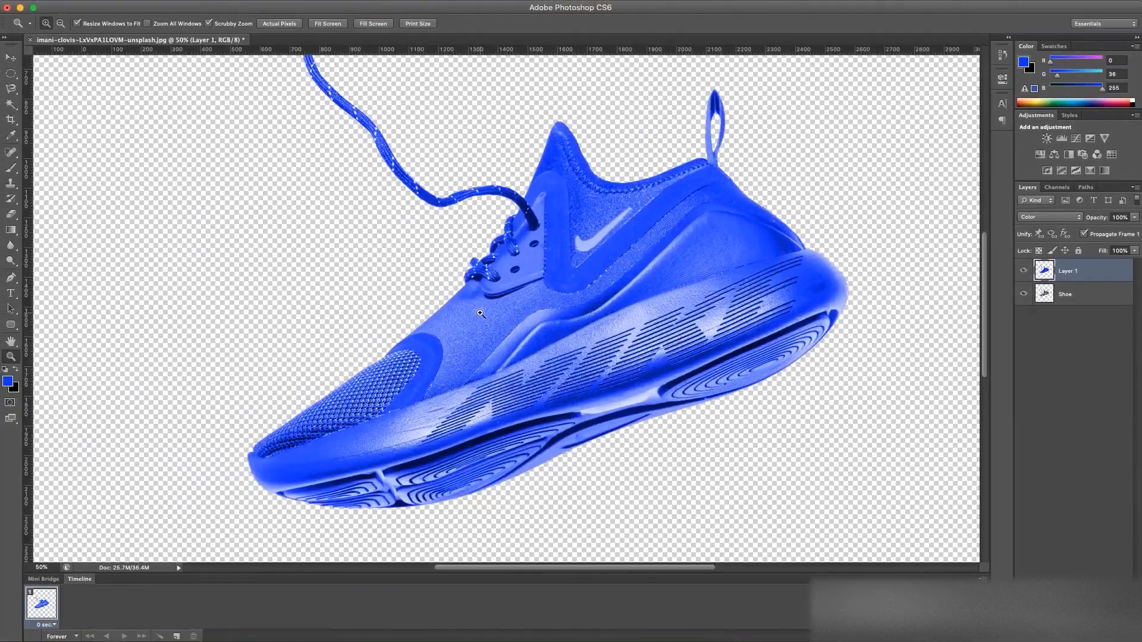
pyautogui.moveTo(964, 279); pyautogui.dragTo(819, 427)
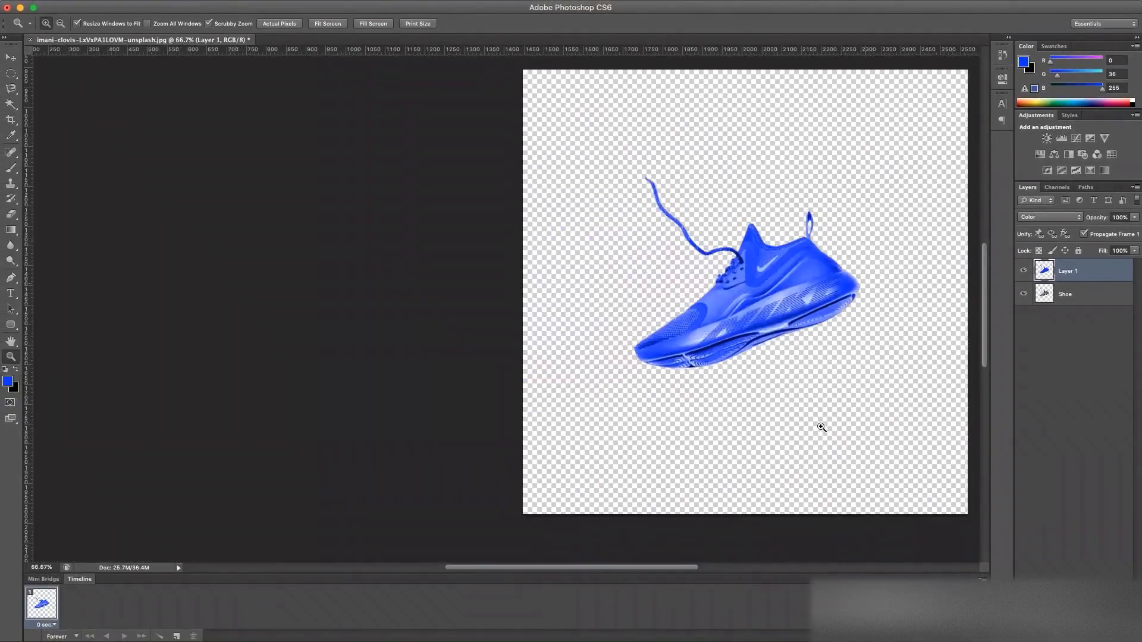
pyautogui.press('super+0')
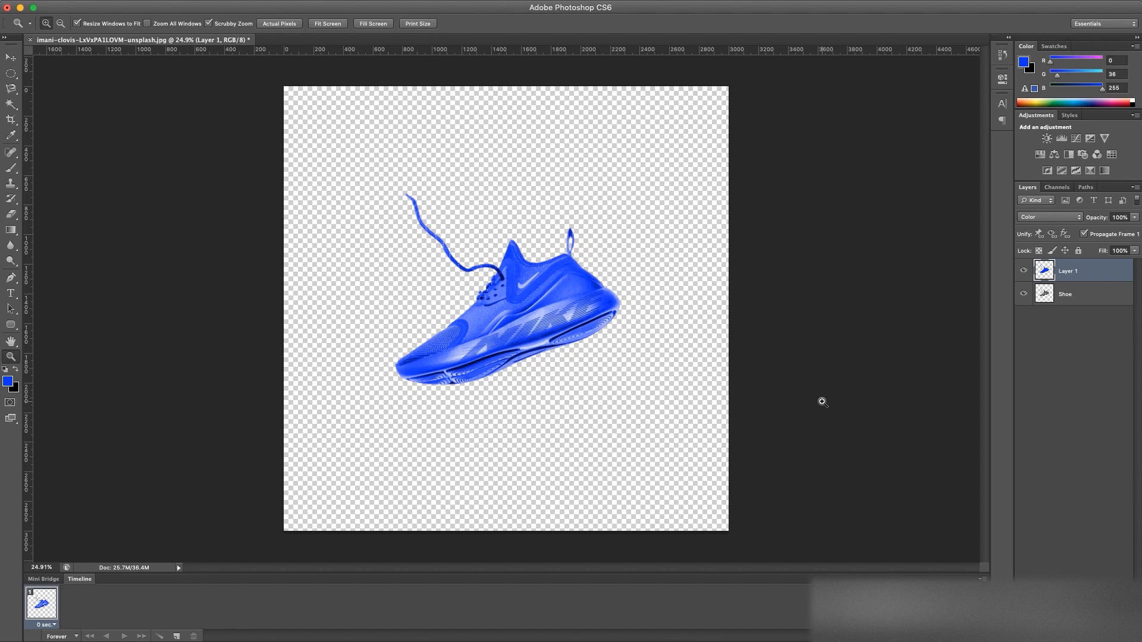
# - Add a Hue/Saturation adjustment layer on top, shift the hue to turn the shoe pinkish red, and lower the saturation
pyautogui.click(10, 383)
pyautogui.click(1000, 412)
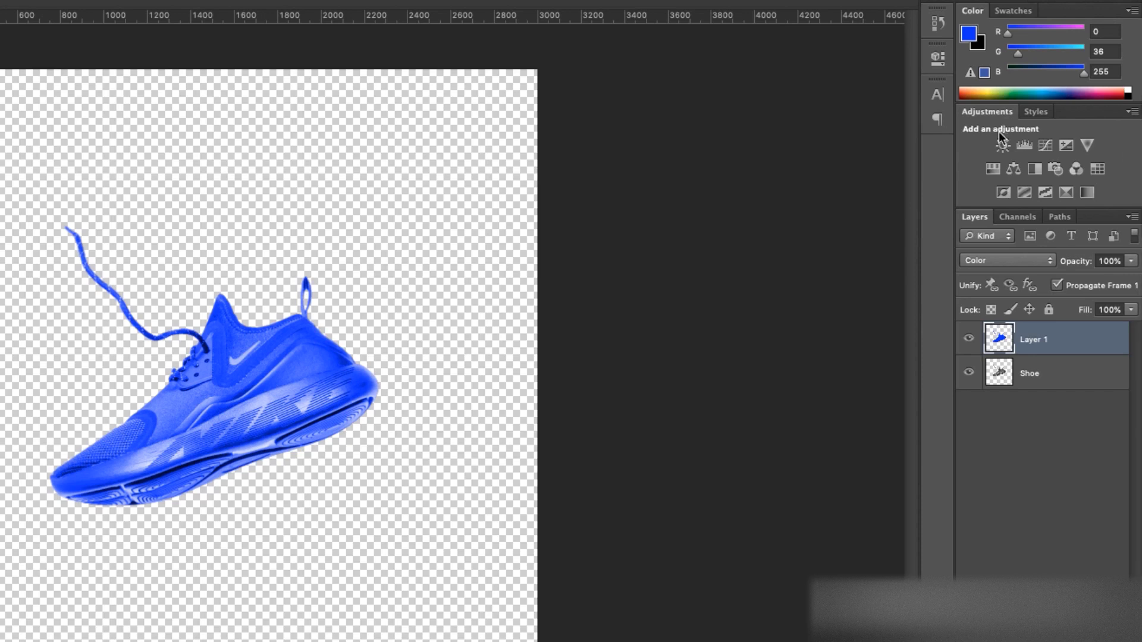
pyautogui.click(991, 171)
pyautogui.moveTo(788, 162); pyautogui.dragTo(865, 159)
pyautogui.moveTo(789, 197); pyautogui.dragTo(754, 199)
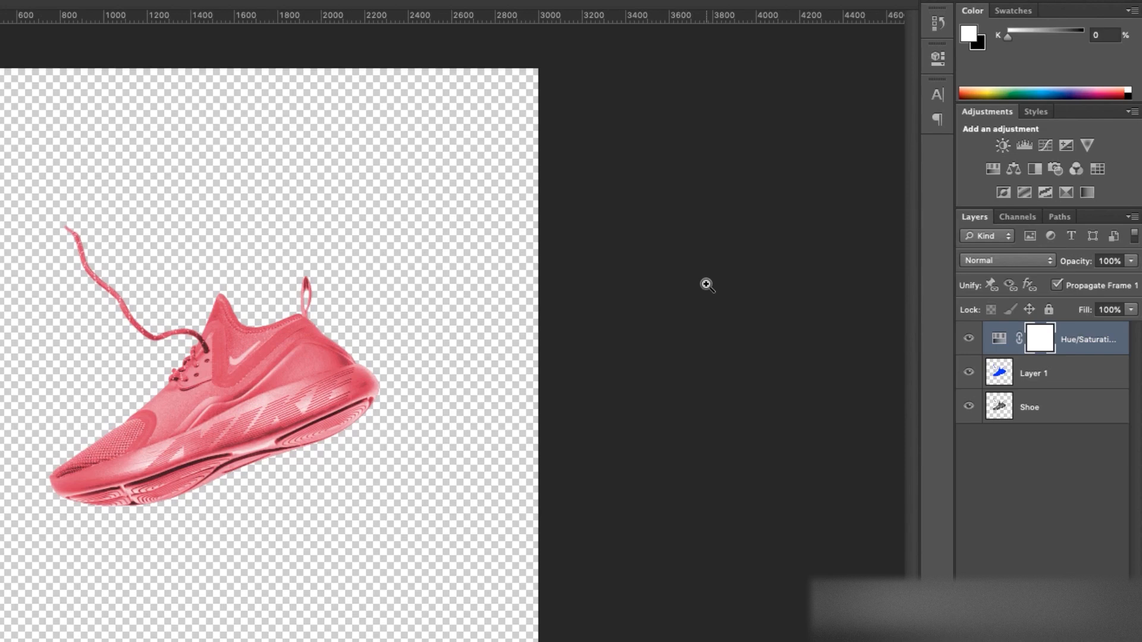
# - Save a copy of the recoloured shoe as Shoe.png in PNG format, in the untitled folder
pyautogui.press('super+shift+s')
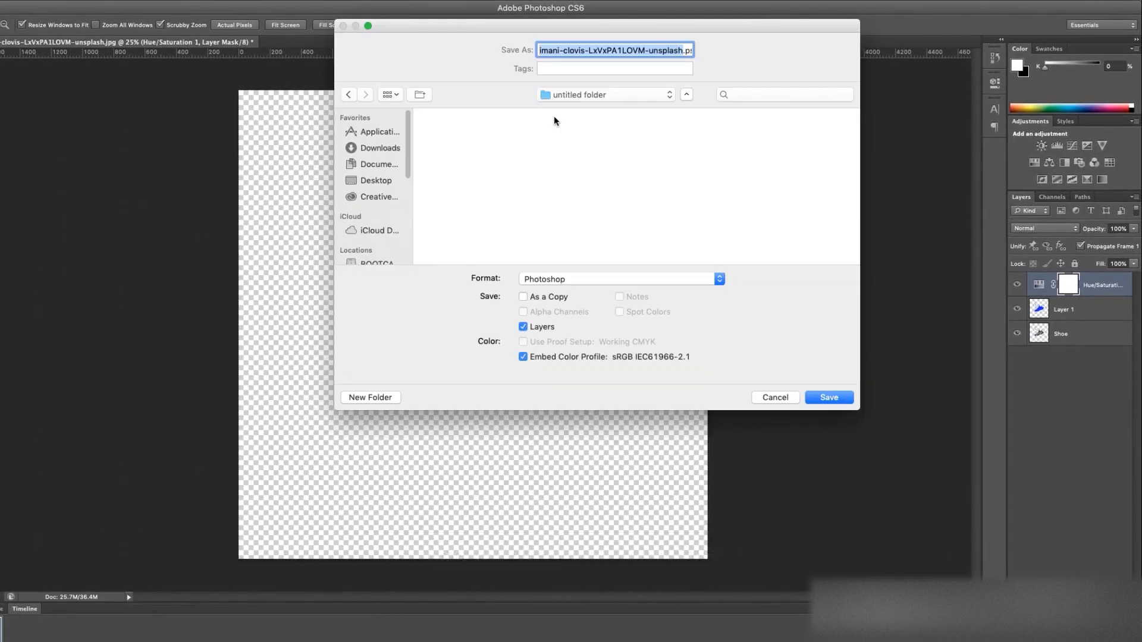
pyautogui.write('Shoe.psd')
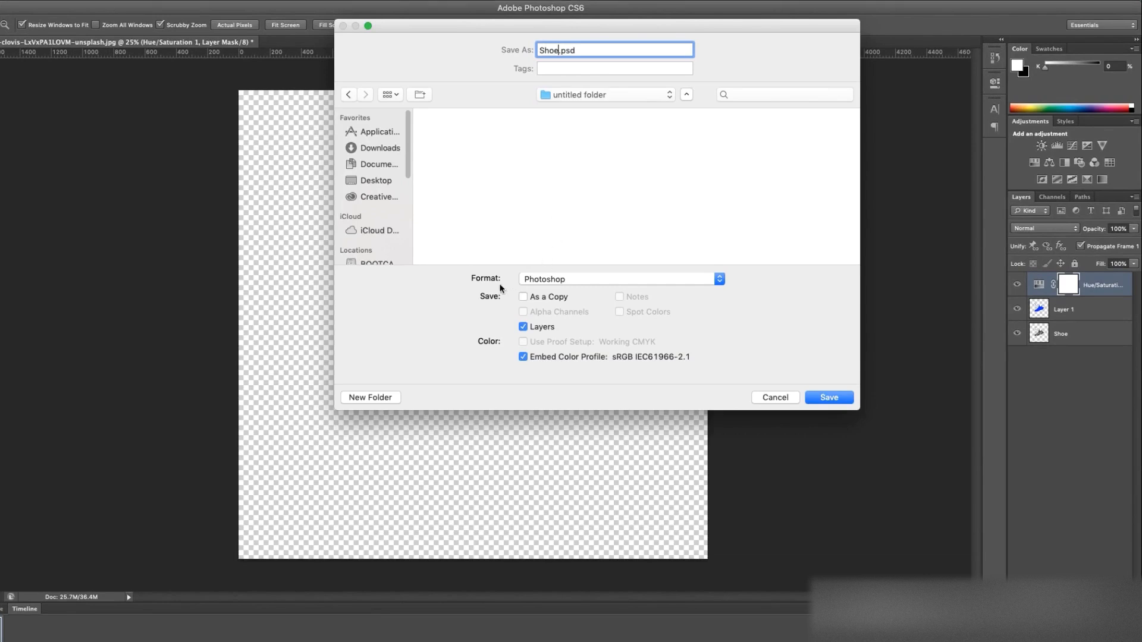
pyautogui.click(532, 279)
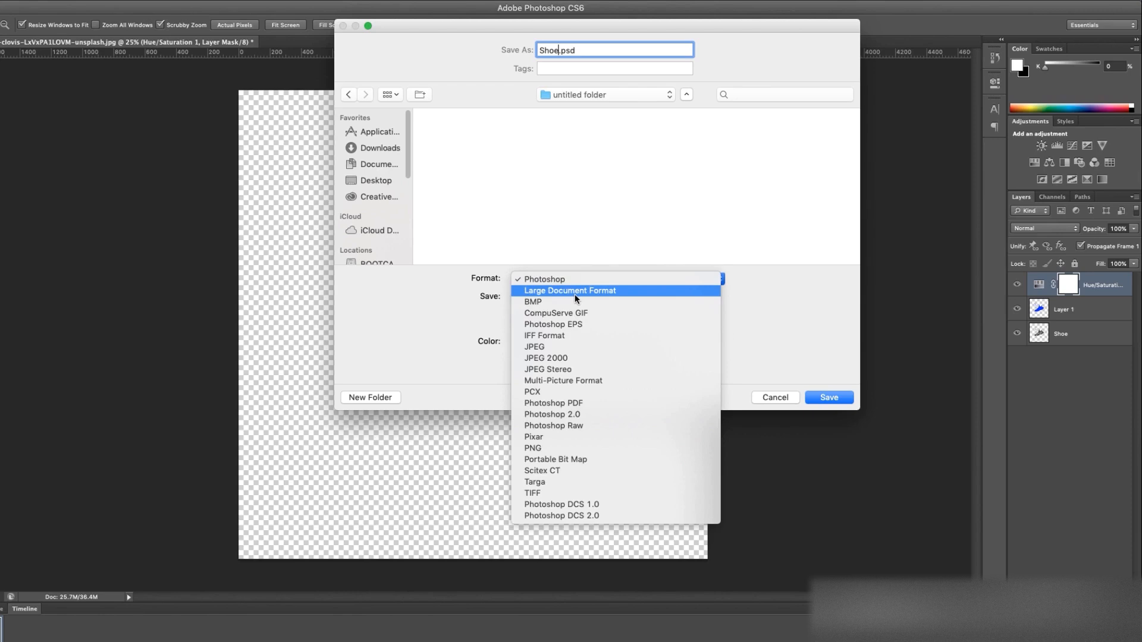
pyautogui.click(559, 452)
pyautogui.click(813, 400)
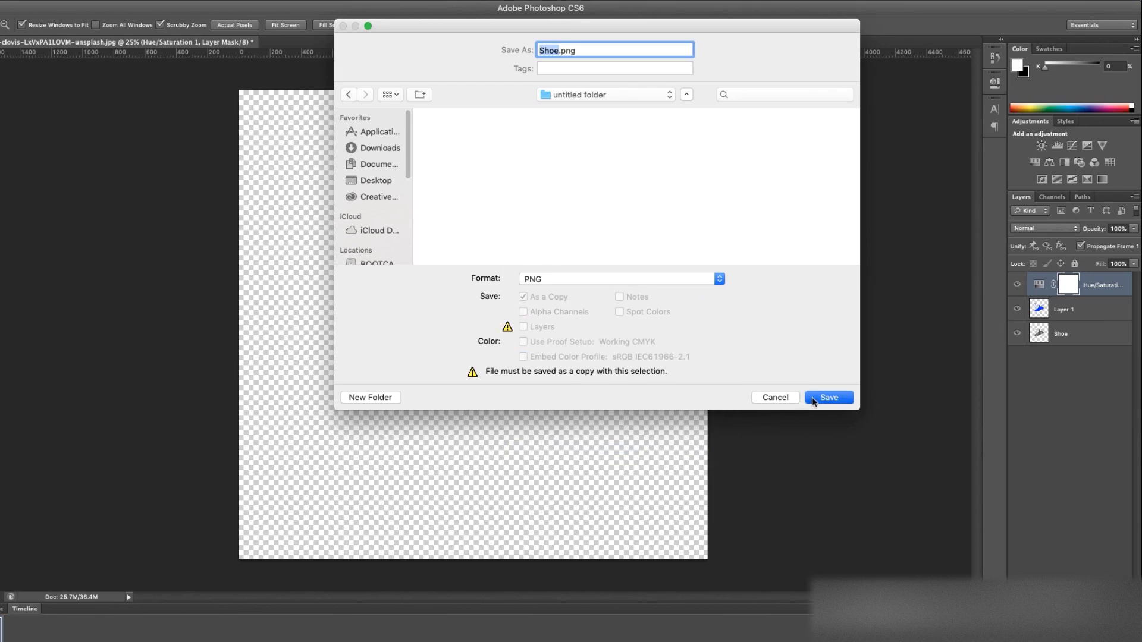
pyautogui.click(625, 166)
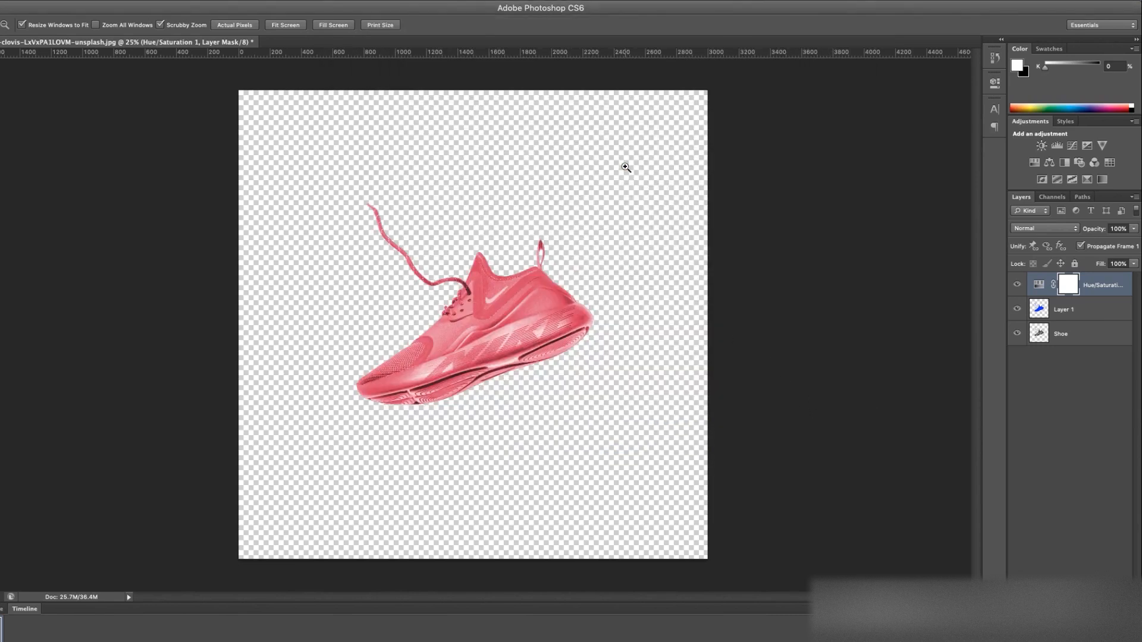